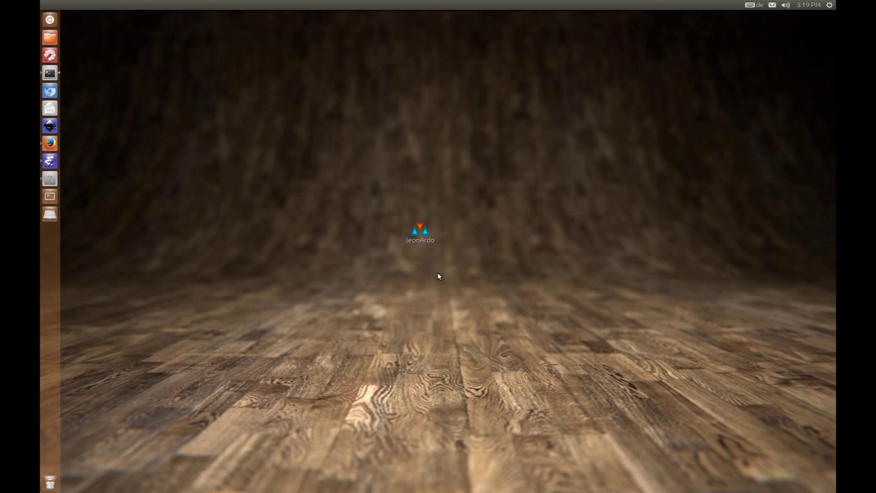
- Launch leonArdo and log in to BTC-e with the saved credentials
double_click(421, 230)
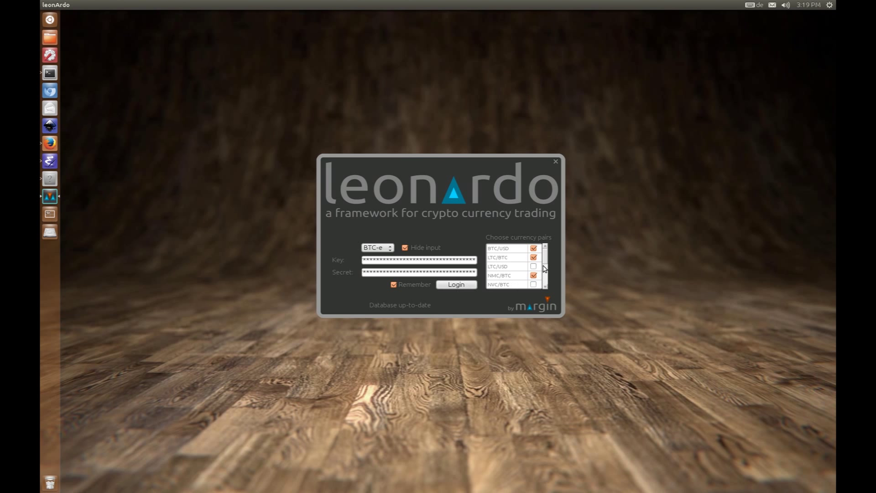
mouse_move(546, 259)
mouse_down()
mouse_move(549, 275)
mouse_move(546, 244)
mouse_up()
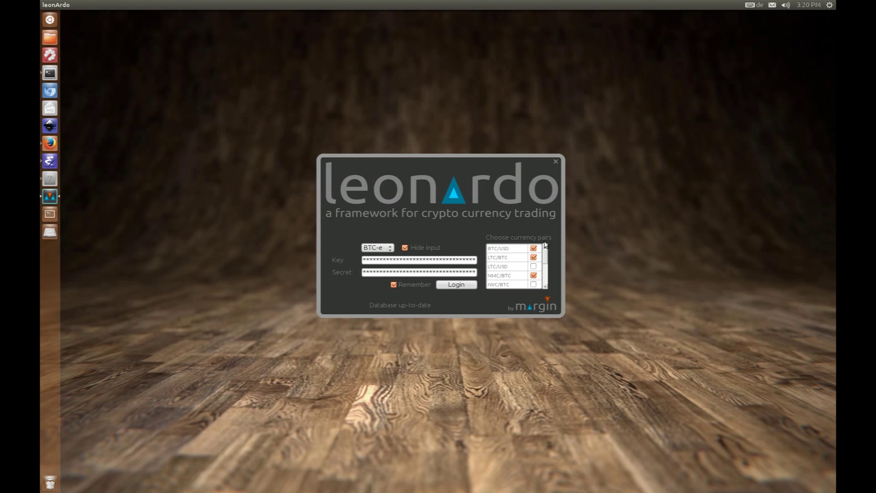
click(453, 284)
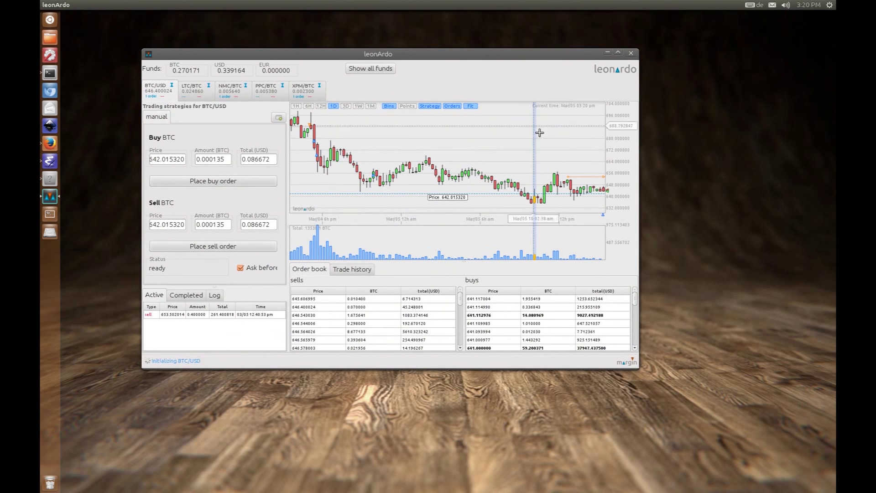
- Enlarge the trading window and scroll the sells table to inspect the BTC/USD order book
drag(639, 369, 692, 404)
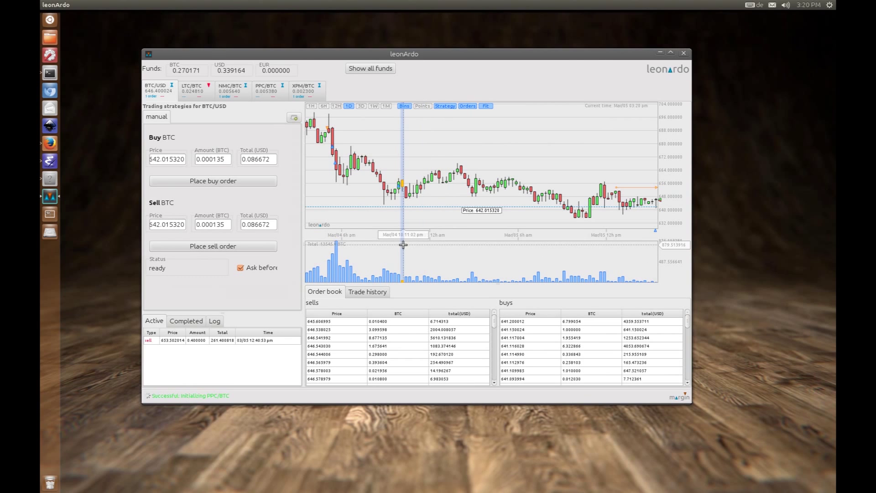
mouse_move(316, 204)
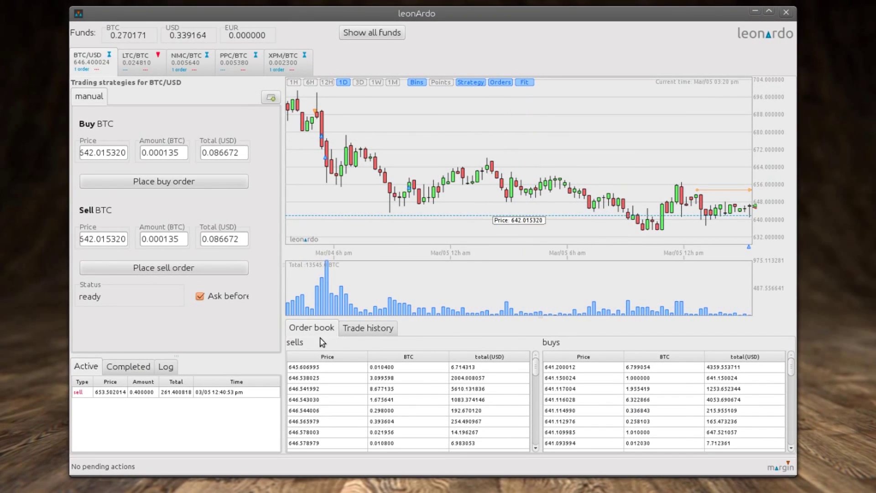
drag(536, 367, 528, 397)
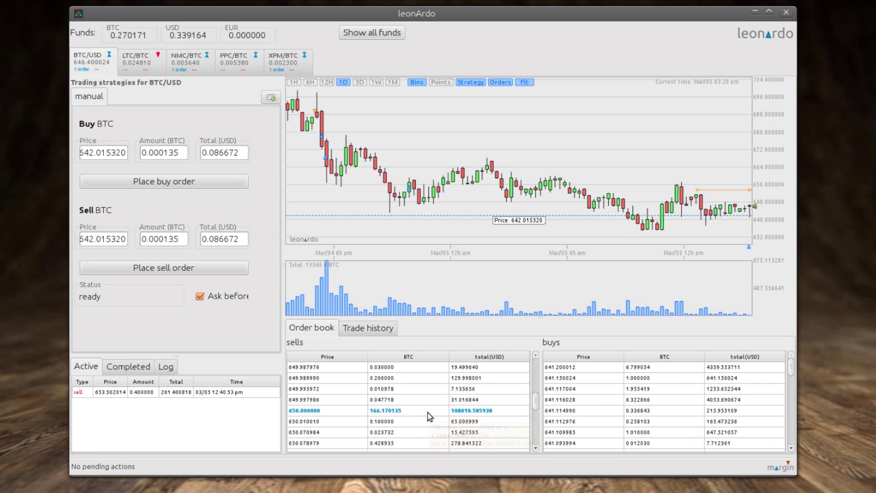
mouse_move(428, 414)
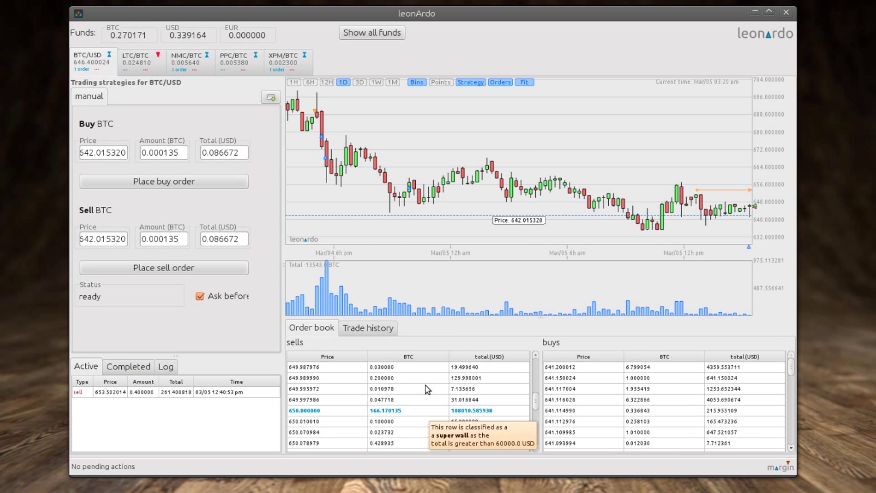
drag(537, 406, 538, 358)
- View the BTC/USD trade history, then return to the order book
click(375, 327)
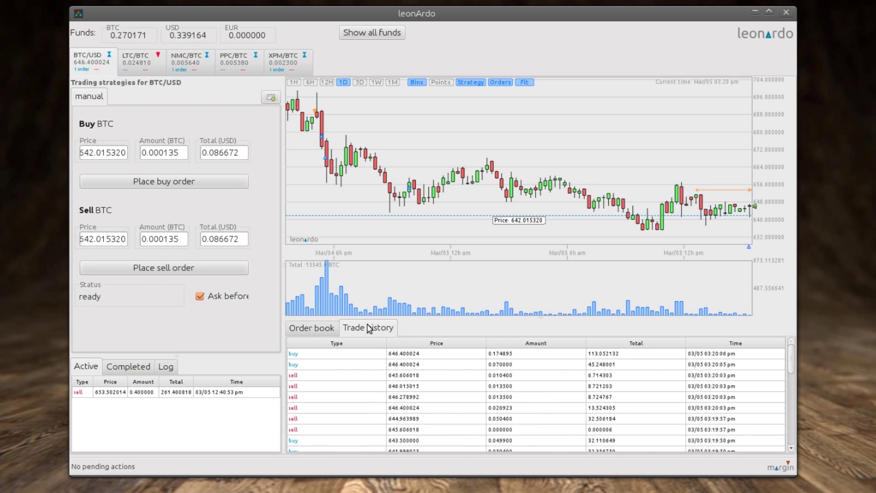
click(334, 328)
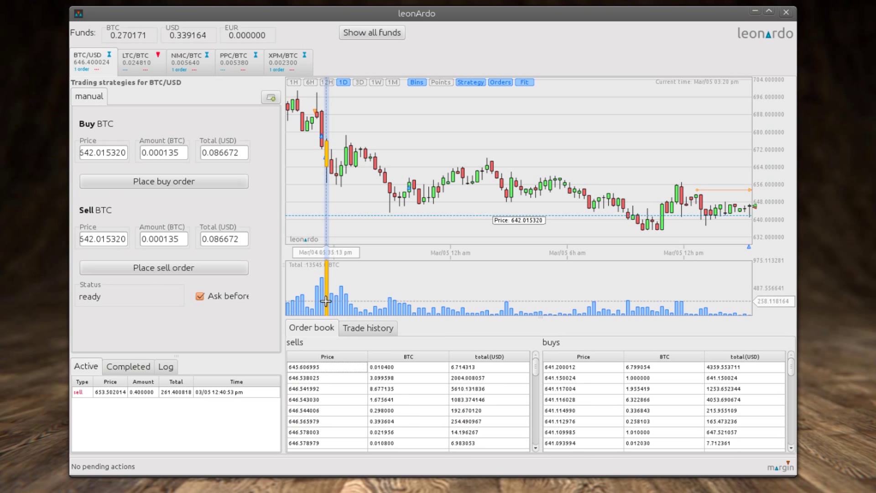
mouse_move(325, 301)
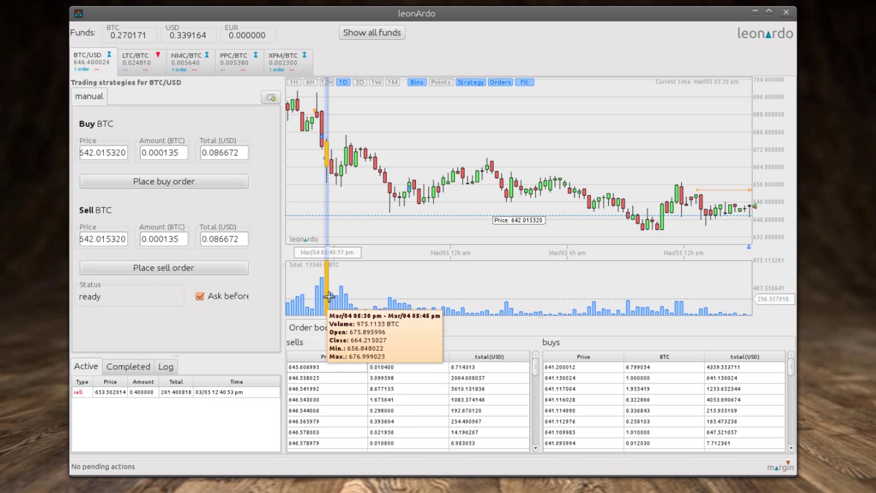
mouse_move(419, 204)
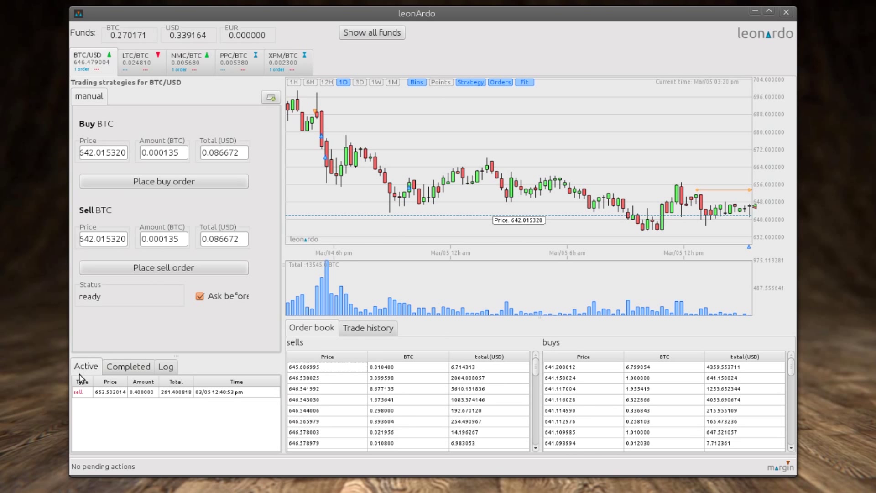
- Browse the Completed, Log and Active order tabs, ending on the single active sell order
mouse_move(91, 392)
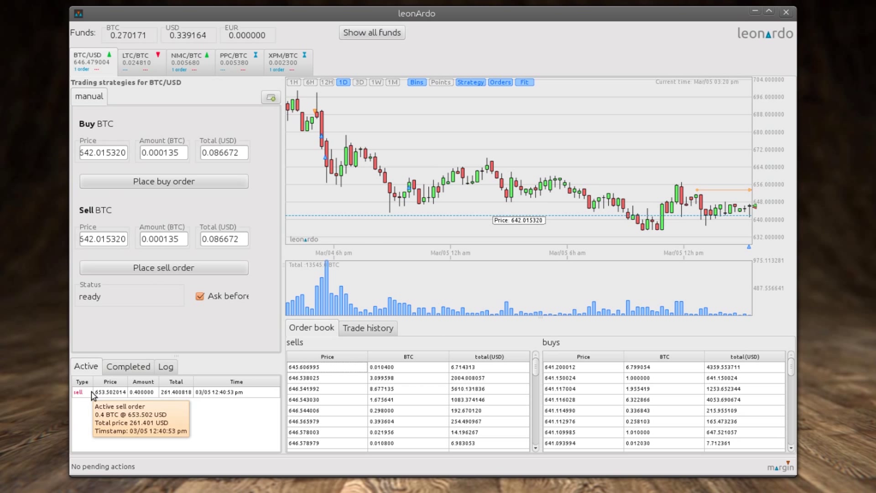
click(123, 368)
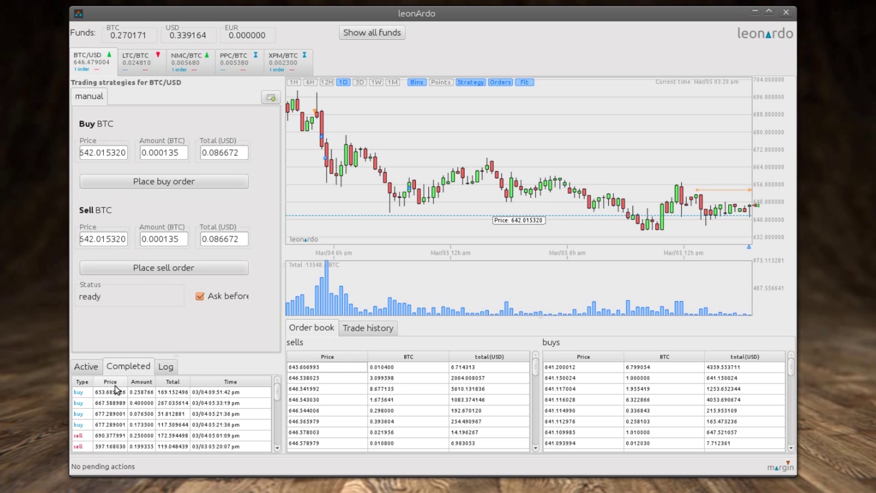
mouse_move(115, 393)
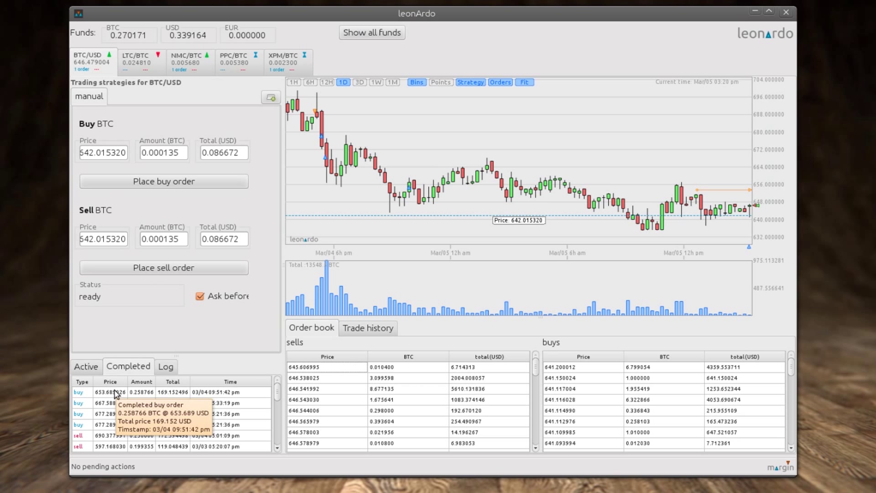
click(165, 367)
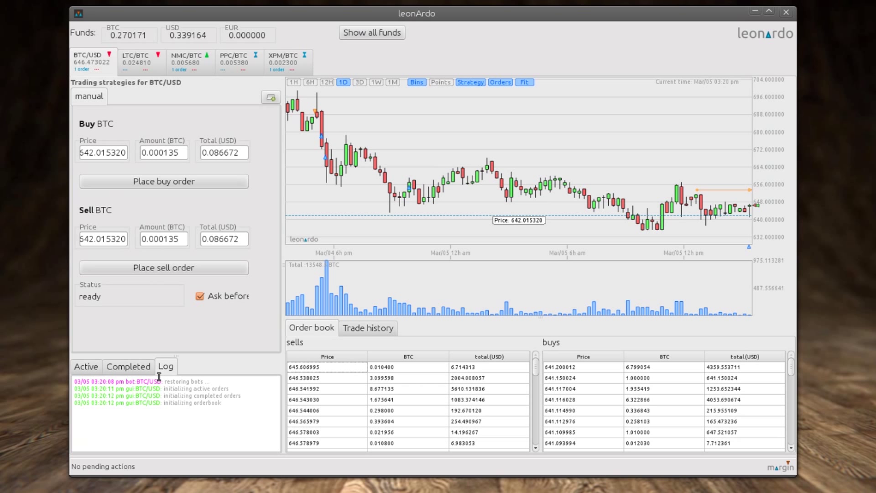
click(113, 373)
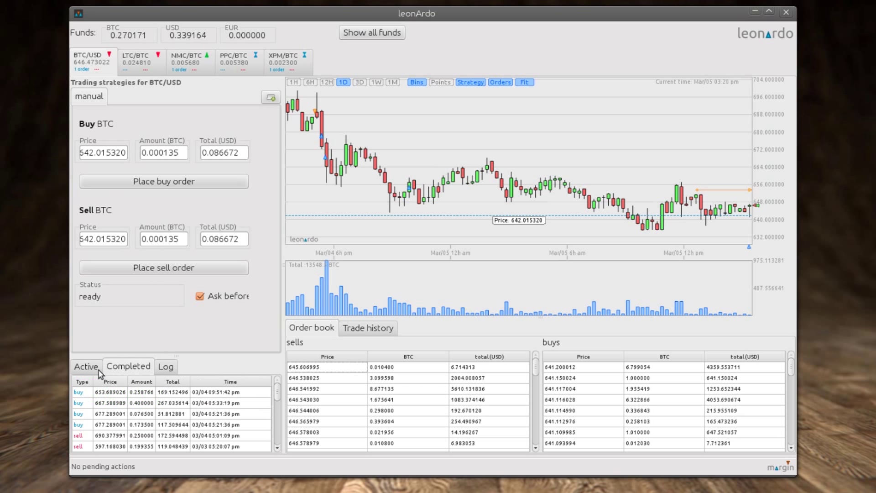
click(85, 369)
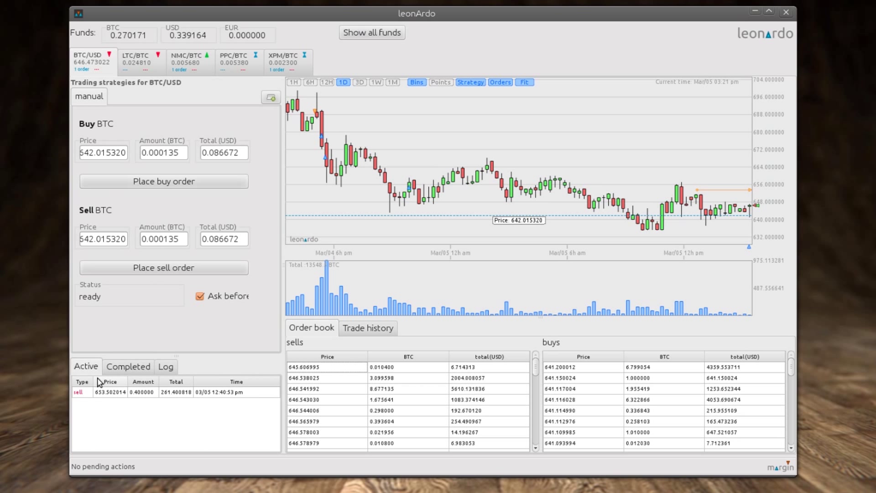
- Check all funds, then set the manual buy and sell price to 663.018860 USD on the chart
drag(352, 16, 366, 15)
click(379, 31)
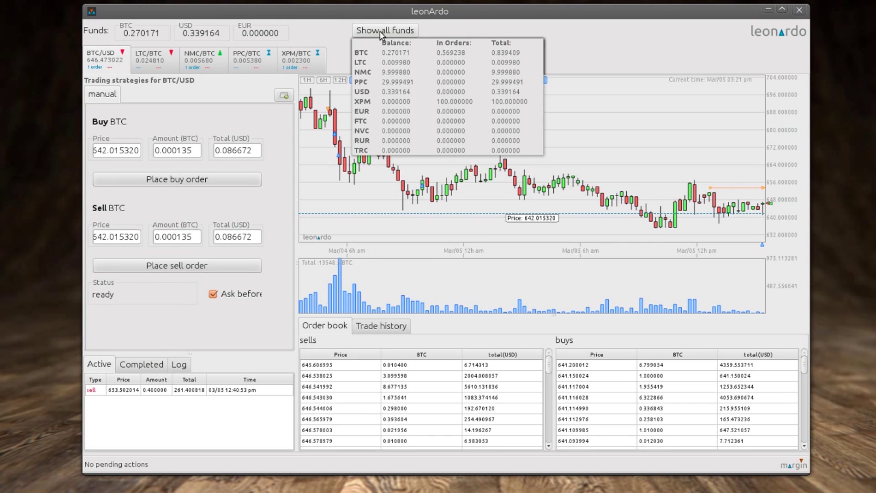
click(380, 31)
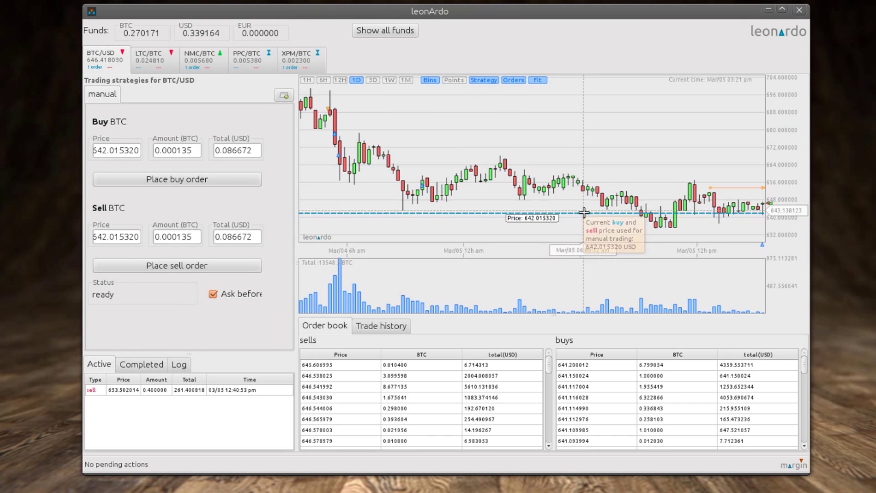
mouse_move(587, 214)
mouse_down()
mouse_move(589, 232)
mouse_move(589, 222)
mouse_up()
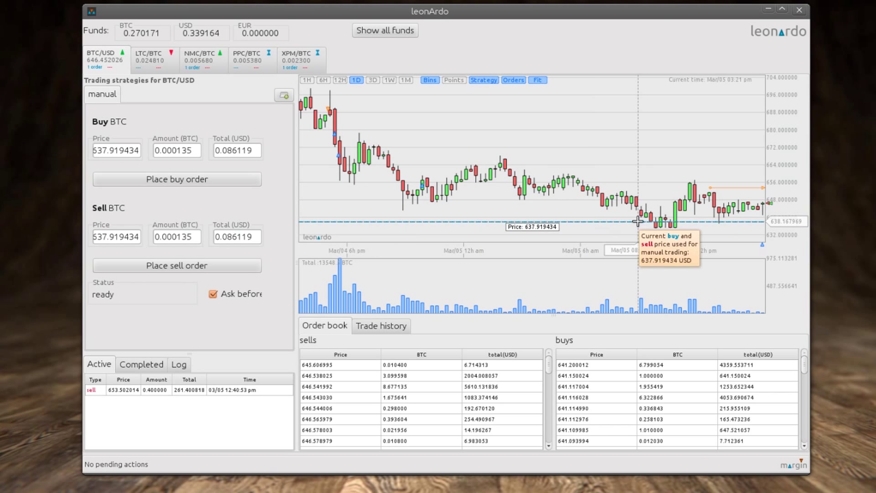
drag(638, 221, 643, 167)
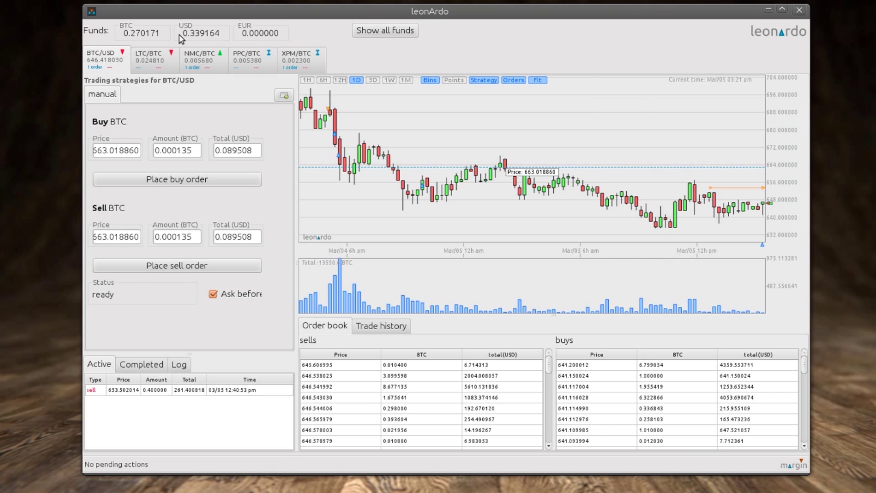
- Place a 0.1 BTC sell order at 663.018860 USD from the BTC balance
click(204, 38)
click(150, 34)
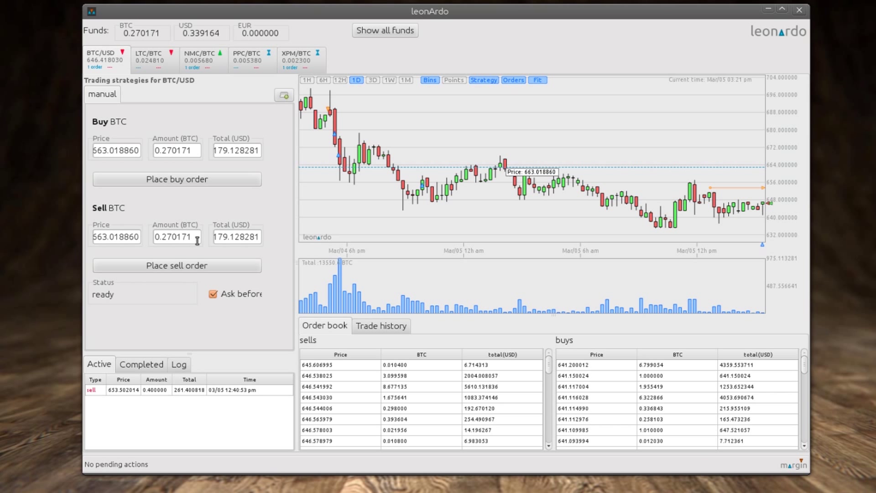
drag(168, 237, 200, 236)
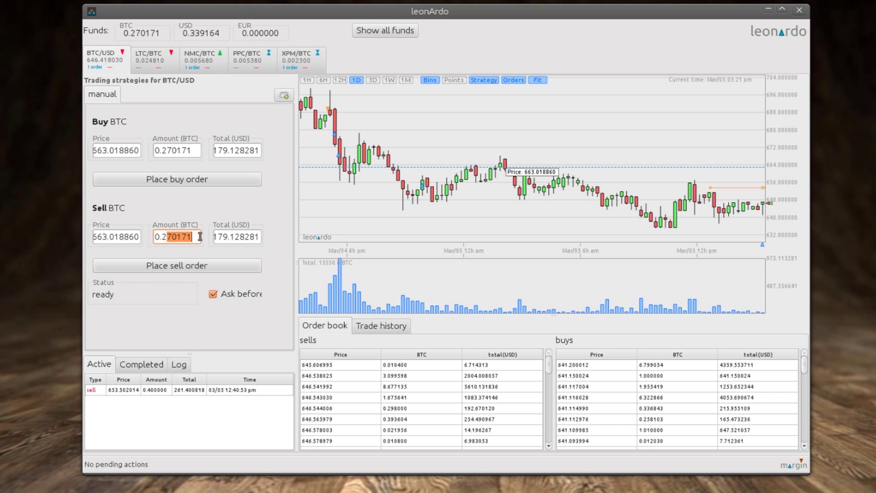
key(BackSpace)
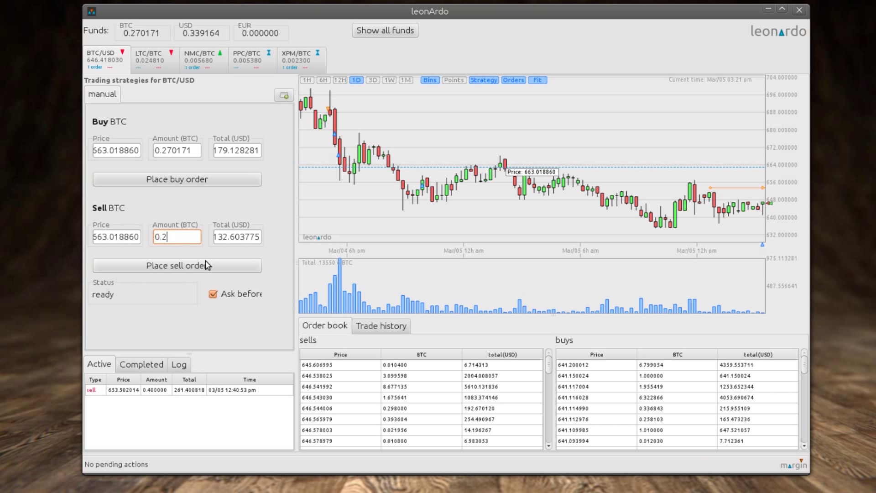
key(BackSpace)
text(1)
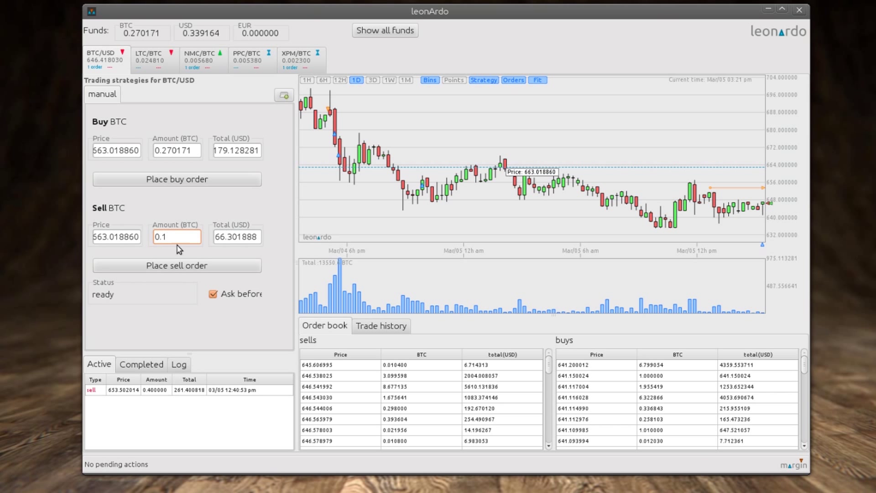
click(153, 267)
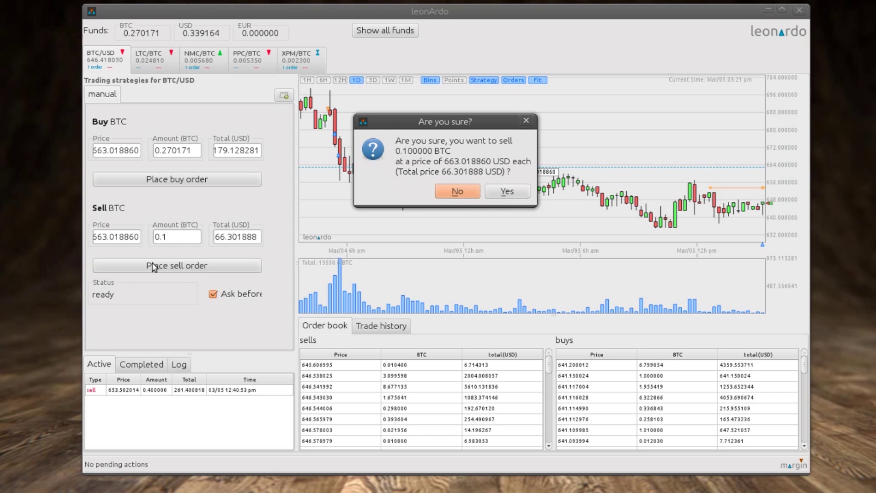
click(508, 191)
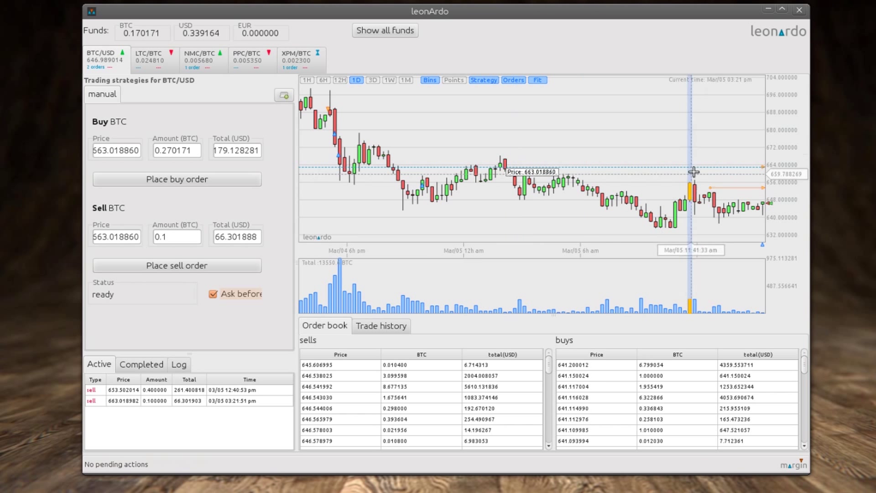
- Check the two active BTC/USD sell orders on the BTC-E page, then move the browser aside
drag(716, 151, 695, 154)
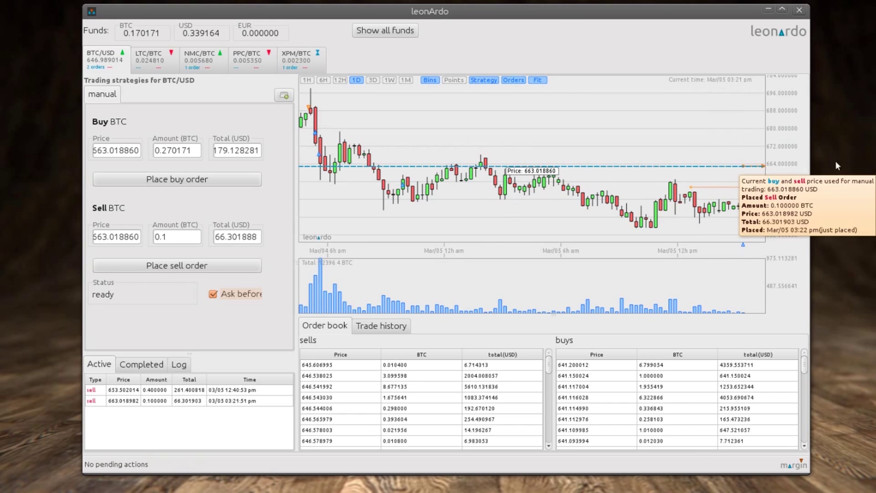
drag(875, 62, 492, 61)
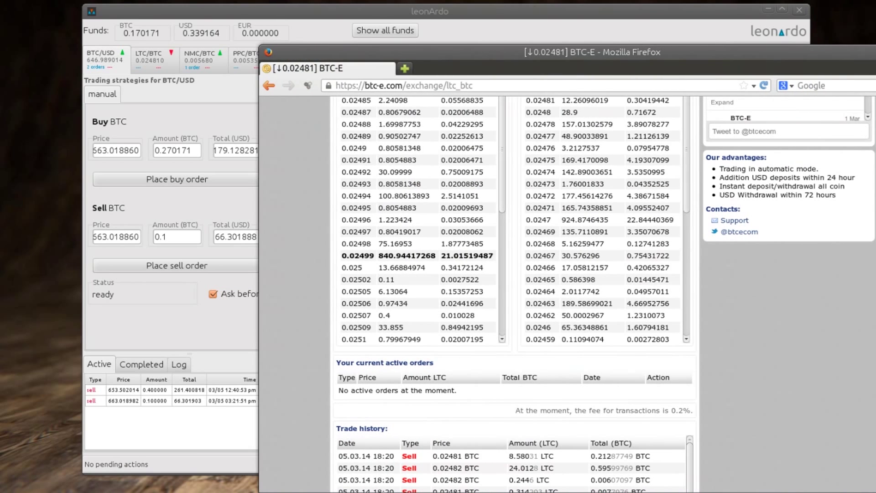
scroll(398, 151, up, 15)
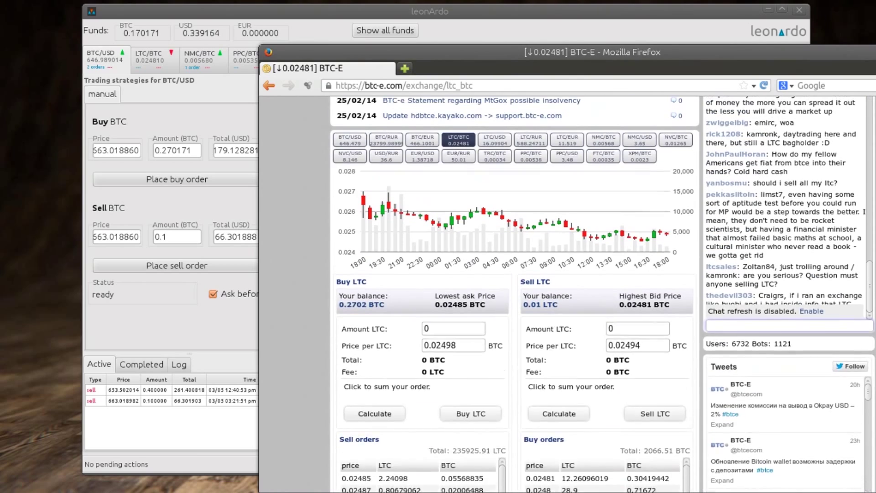
click(350, 160)
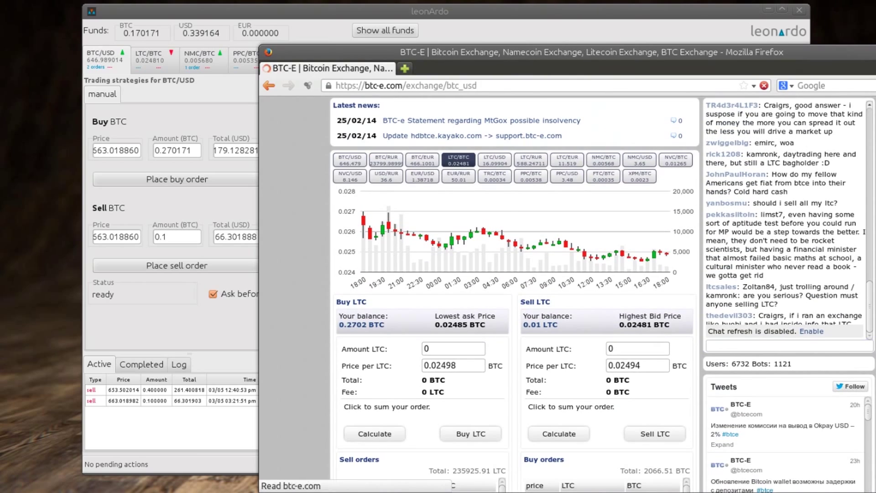
scroll(515, 274, down, 10)
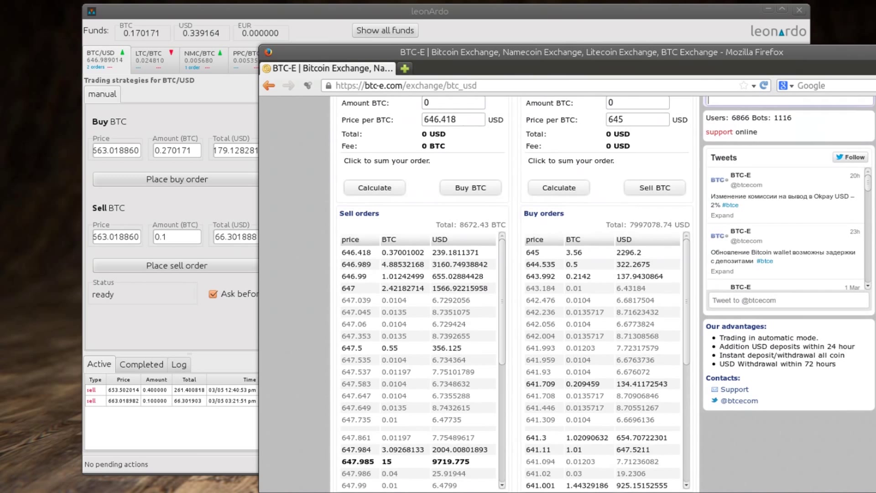
scroll(515, 292, down, 2)
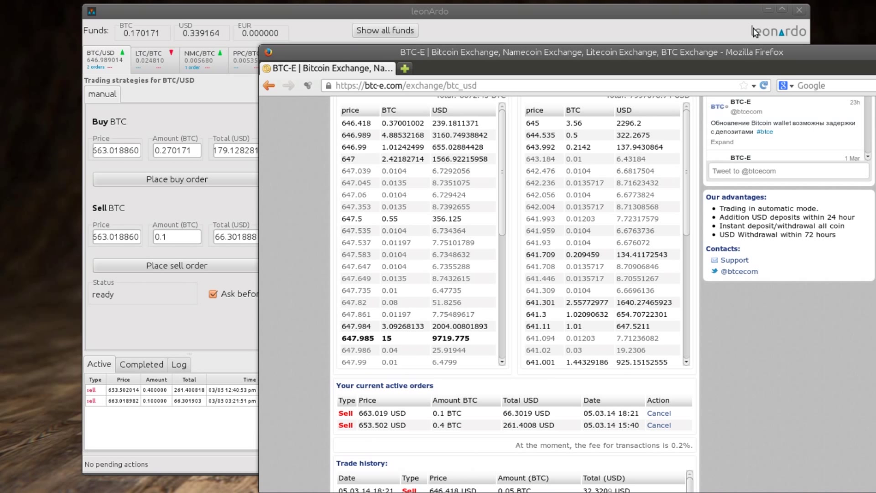
drag(735, 53, 875, 57)
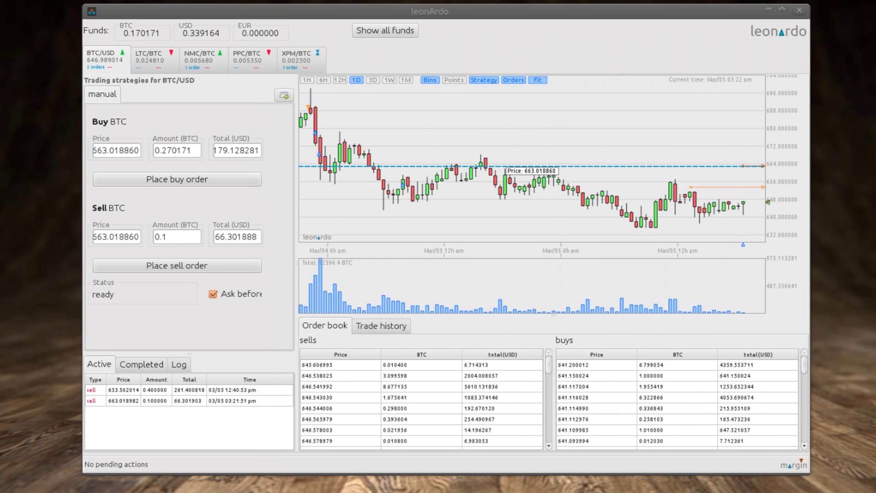
- Lower the 0.4 BTC sell order to 651.600403 USD by dragging its chart line
drag(693, 12, 725, 30)
drag(744, 183, 745, 136)
mouse_move(744, 204)
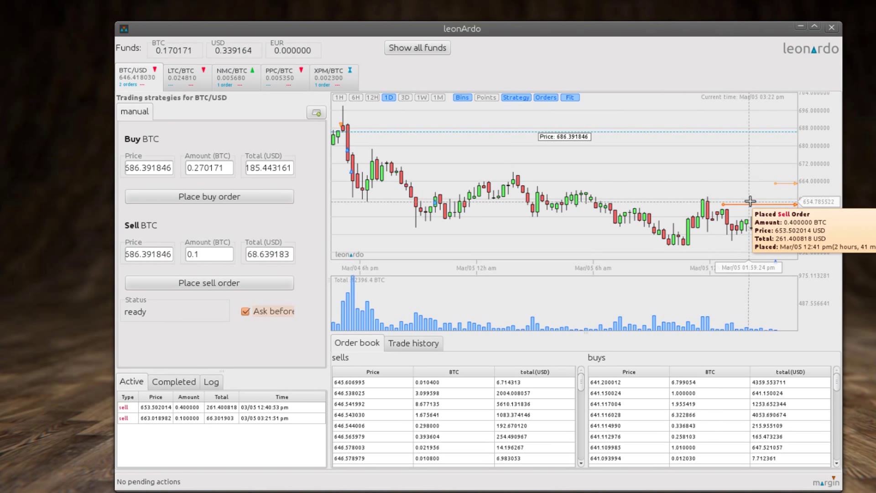
mouse_move(783, 185)
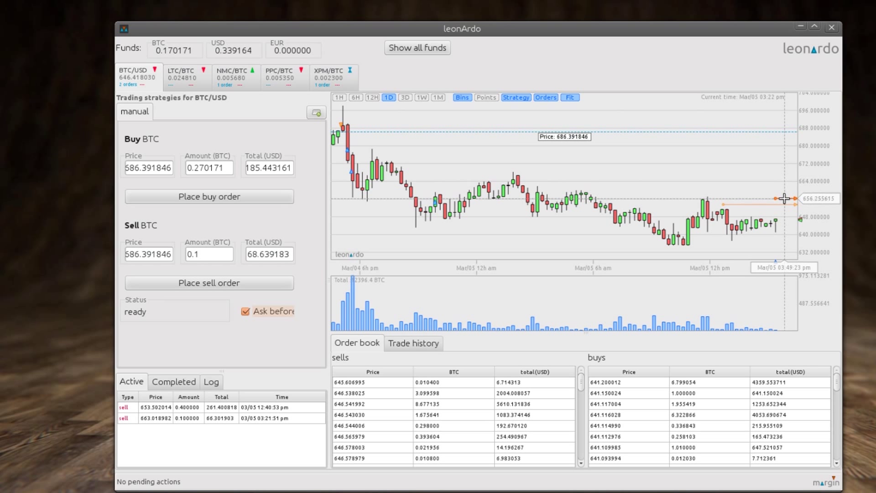
mouse_move(783, 202)
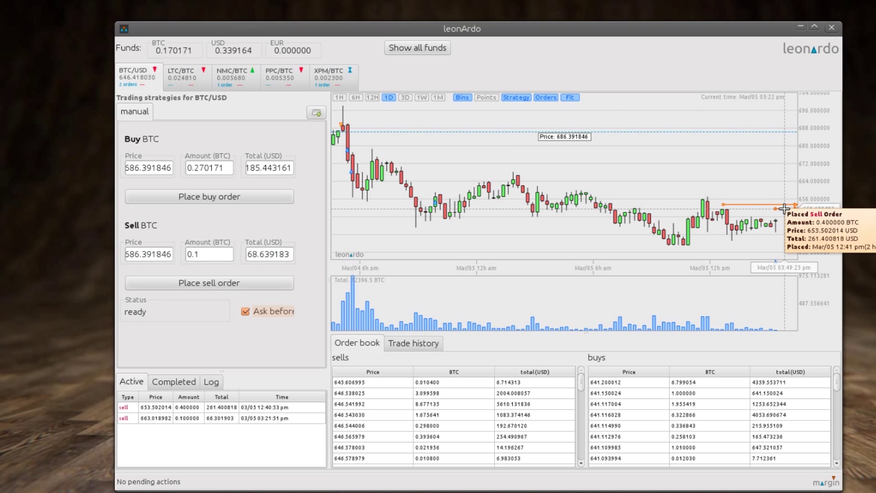
drag(784, 209, 784, 209)
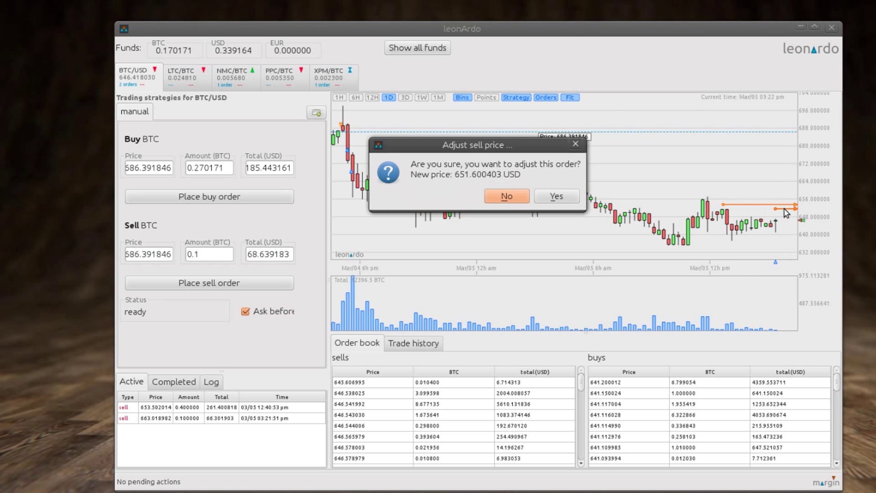
click(566, 198)
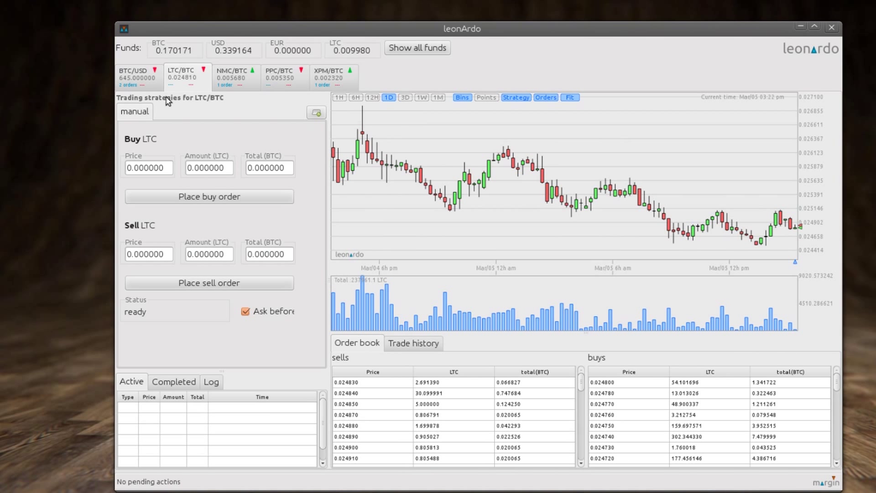
- Create a Static Ping Pong strategy named 'ltc bot' for LTC/BTC
click(317, 115)
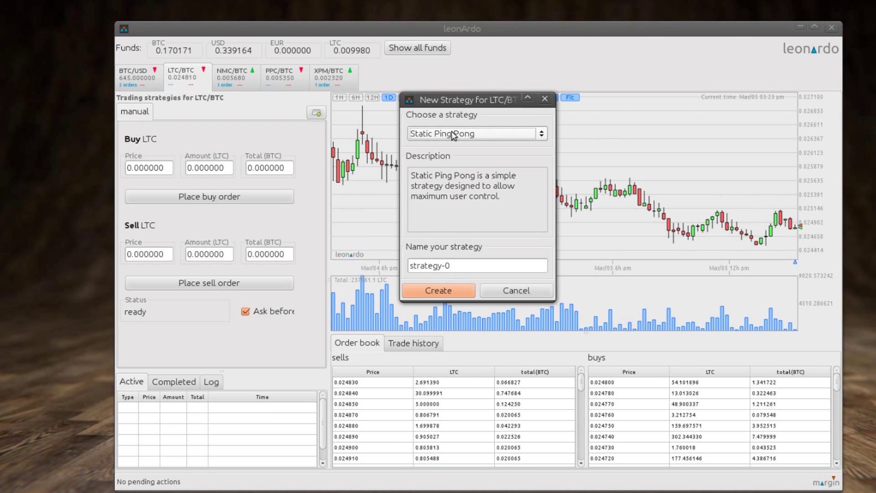
scroll(490, 136, down, 1)
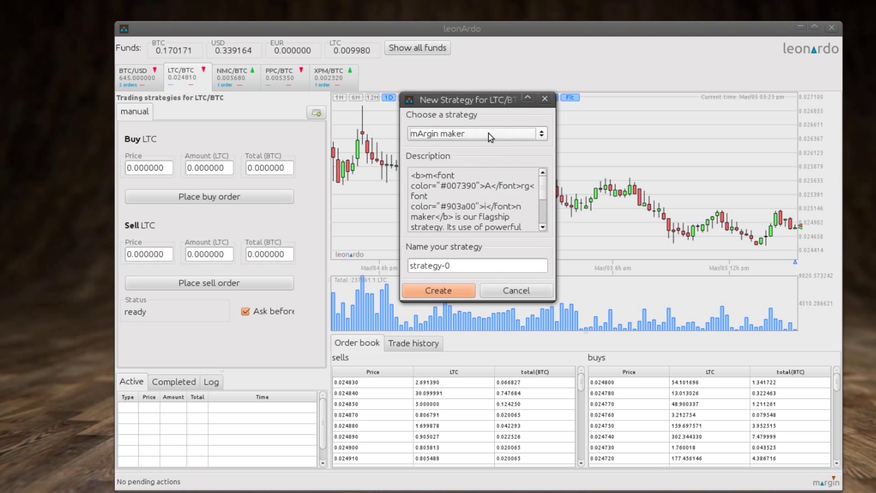
scroll(491, 137, up, 1)
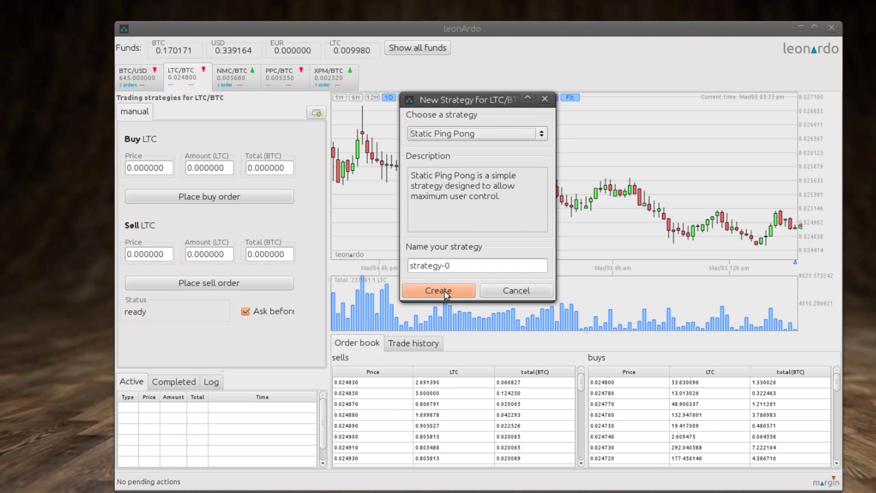
drag(464, 260, 389, 258)
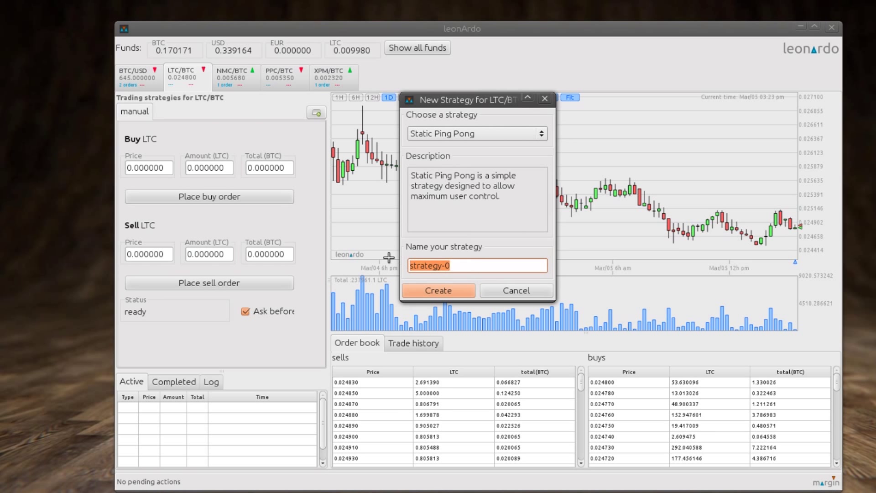
text(lt)
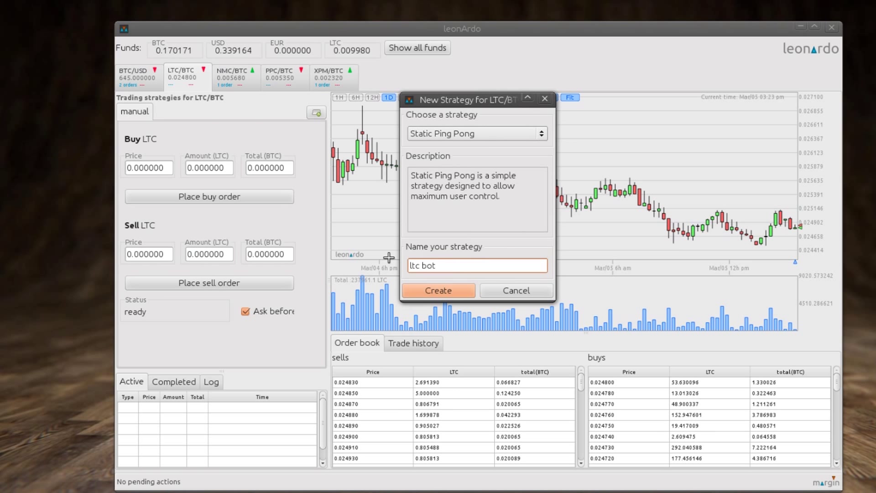
text(c bot)
click(464, 289)
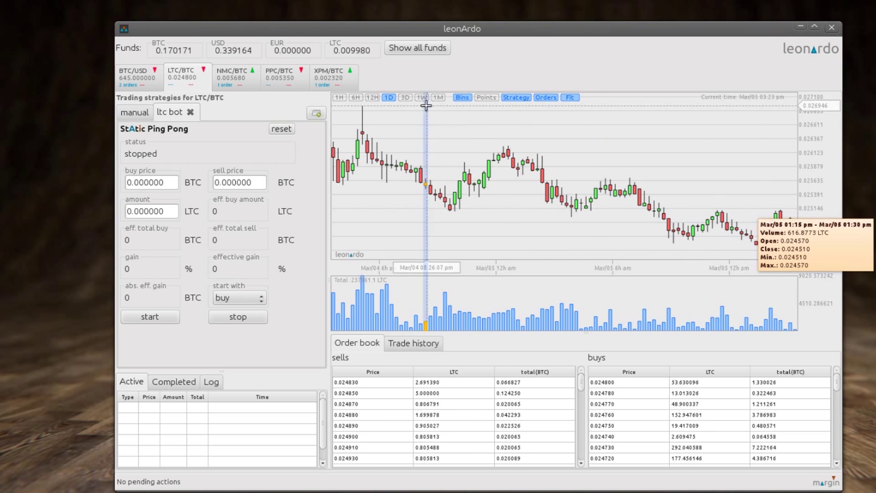
- Set the ltc bot's buy price to 0.024598 BTC and sell price to 0.025049 BTC on the chart
click(373, 98)
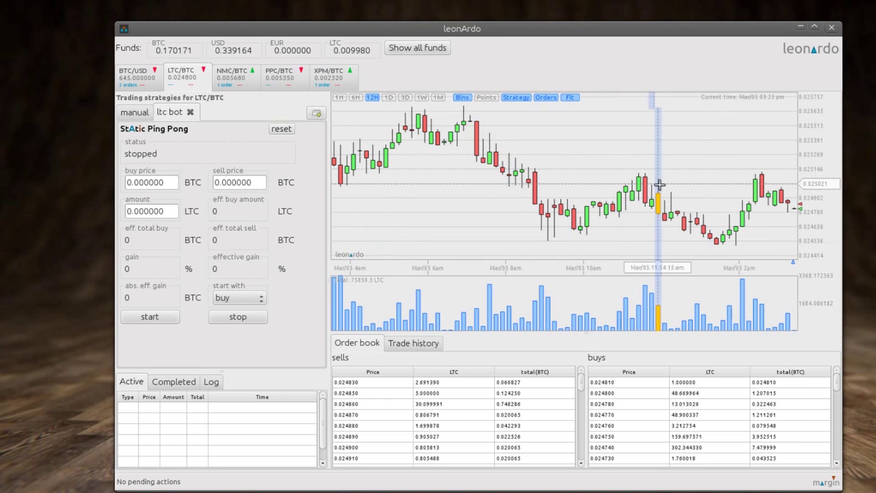
drag(581, 173, 632, 239)
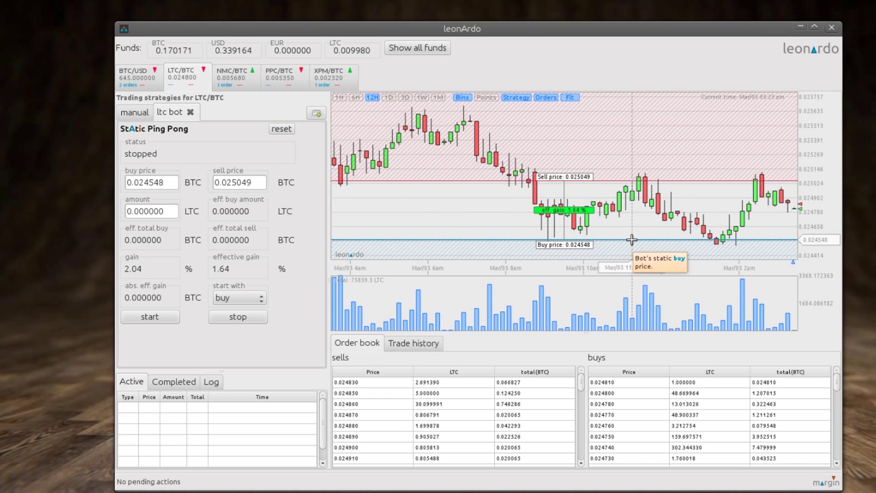
click(389, 97)
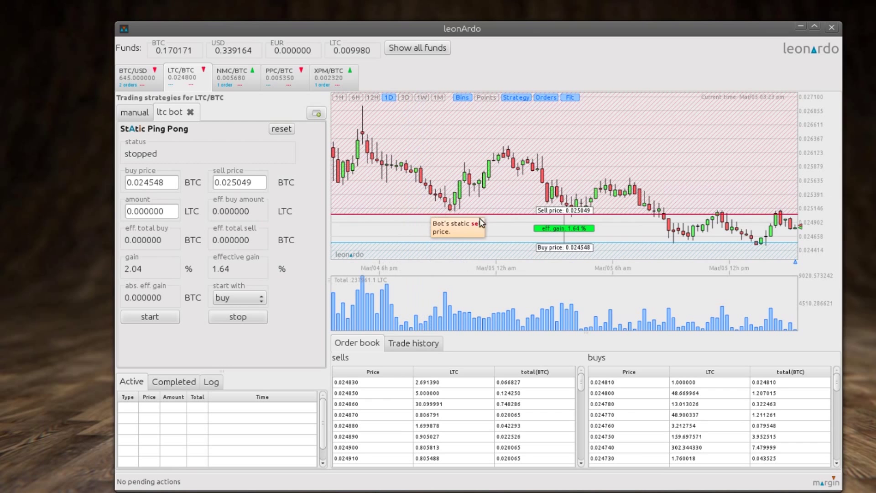
click(405, 98)
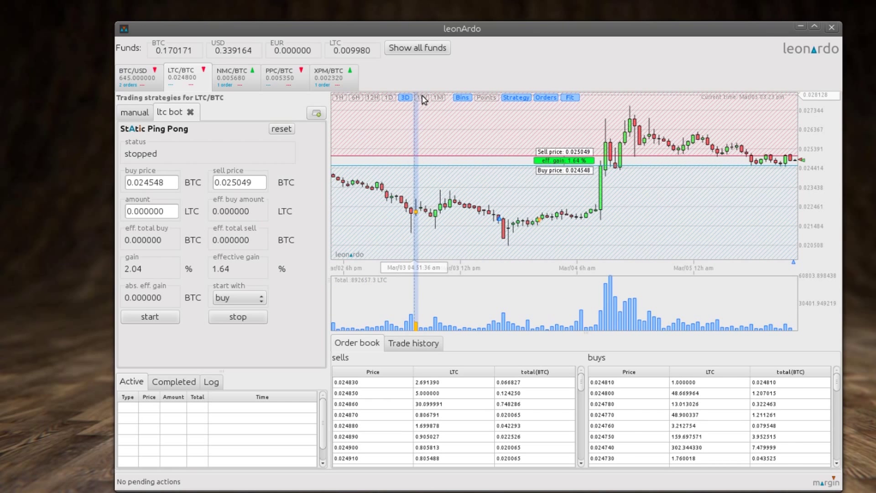
drag(577, 231, 662, 225)
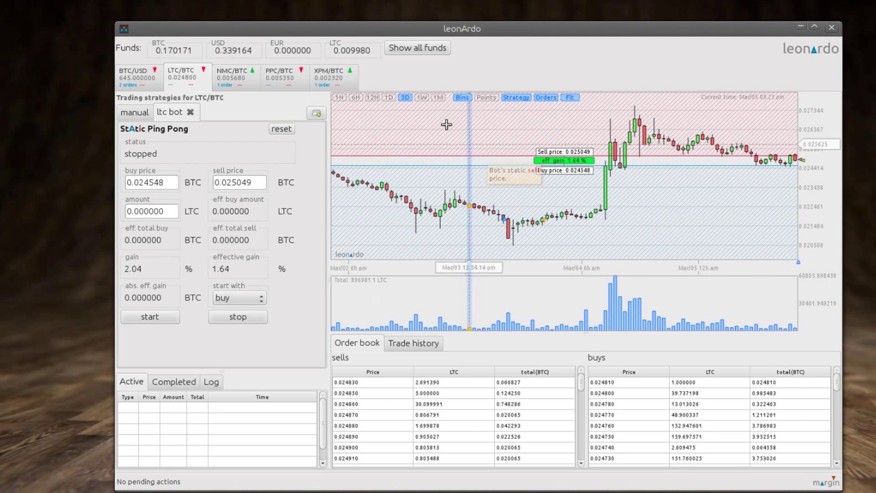
click(389, 97)
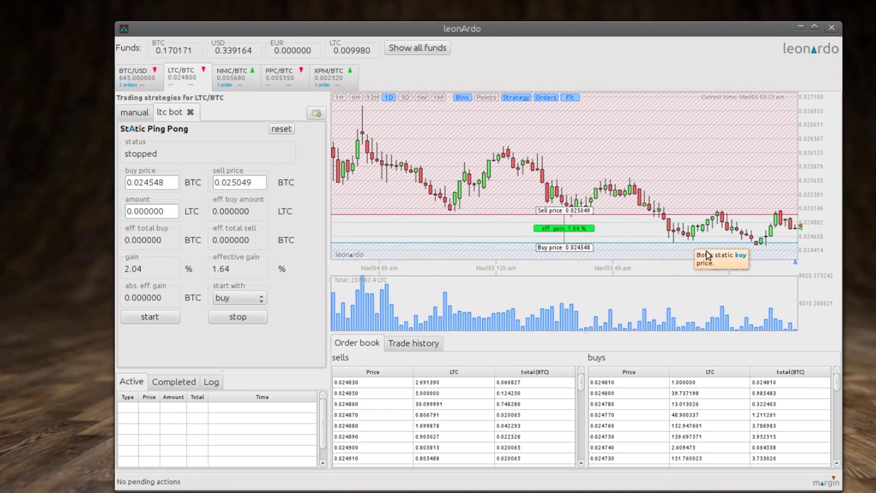
drag(708, 255, 708, 252)
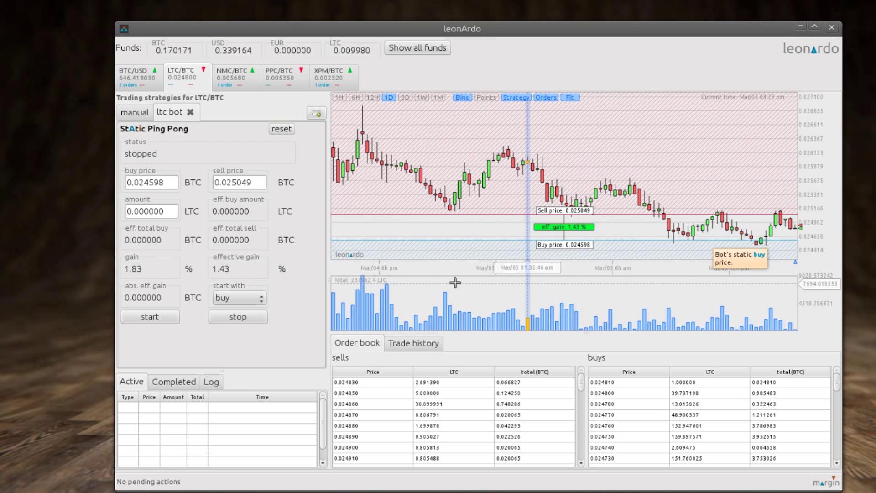
drag(177, 211, 39, 214)
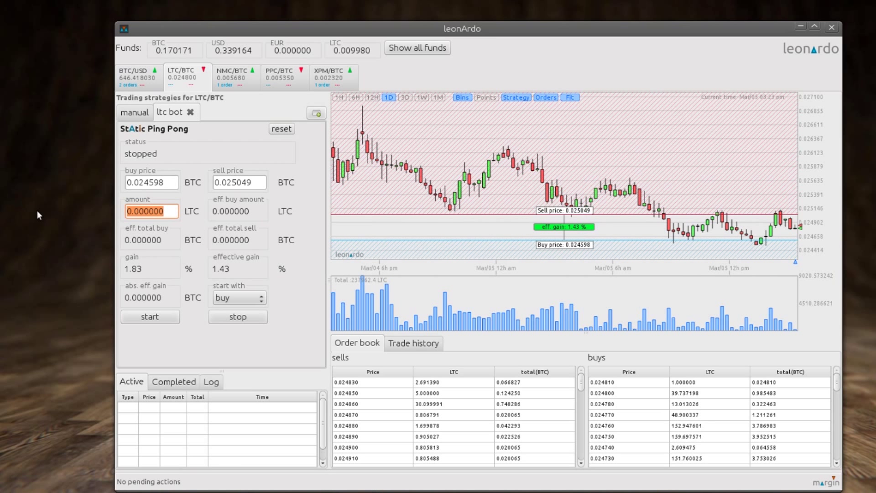
- Try a 10 LTC amount, read the insufficient-funds error in the Log, then set 5 LTC
text(10)
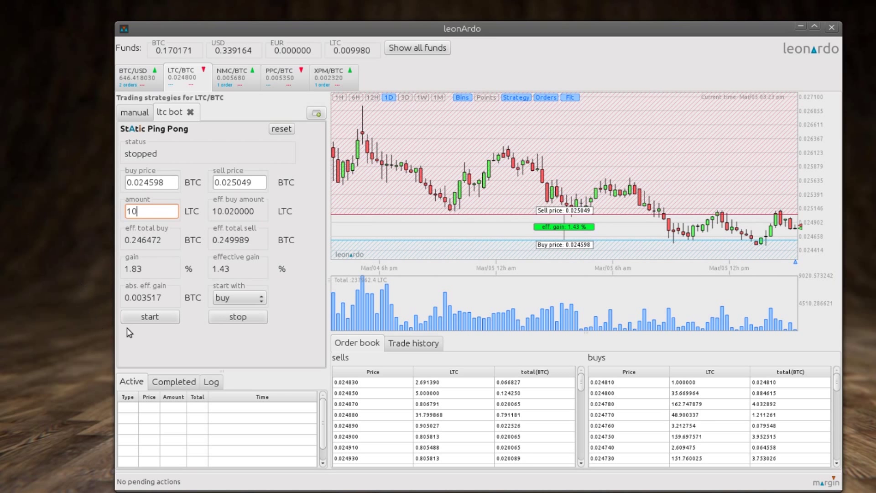
click(160, 321)
click(213, 382)
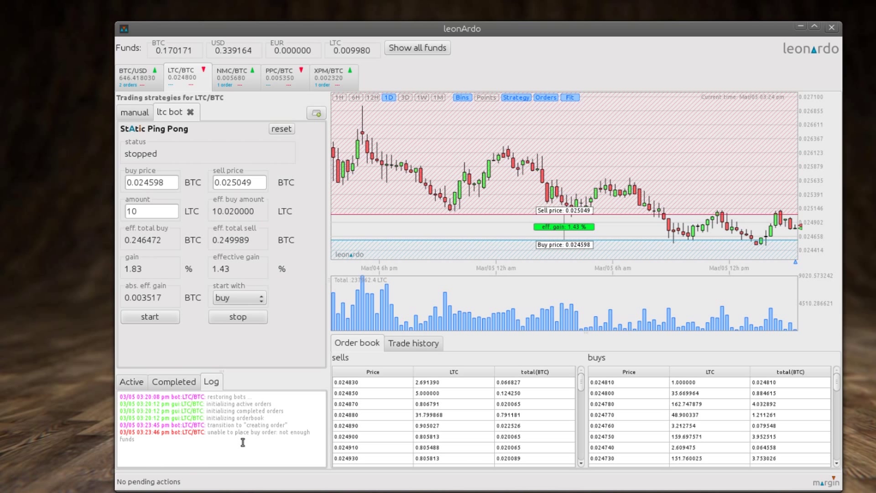
double_click(150, 211)
text(5)
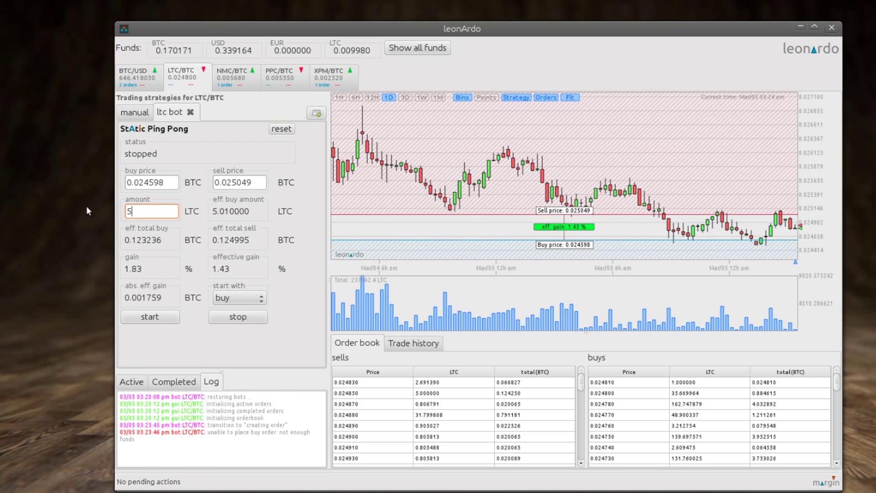
click(129, 384)
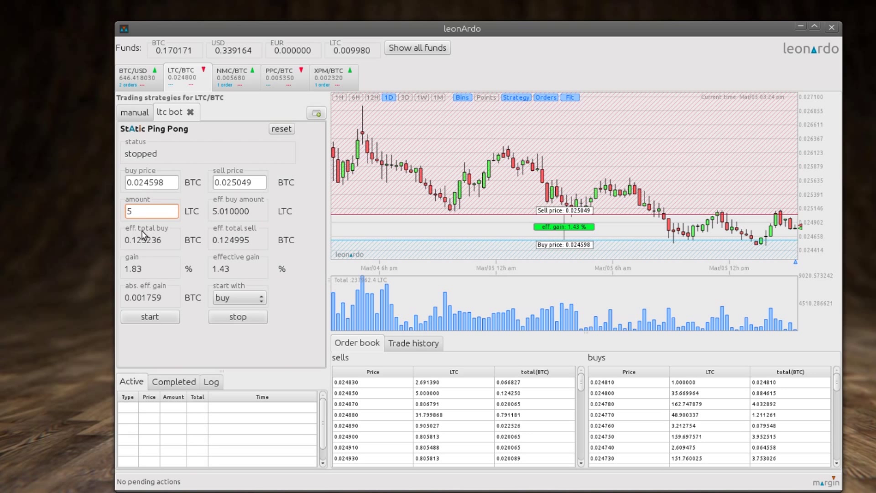
- Restart the ltc bot so its 5.01 LTC buy at 0.024600 BTC goes live, then check the chart overlay
click(153, 319)
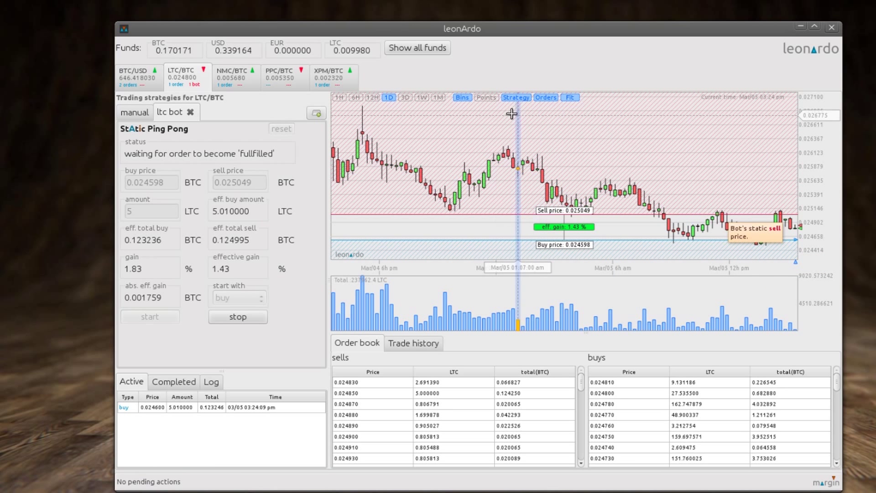
click(516, 98)
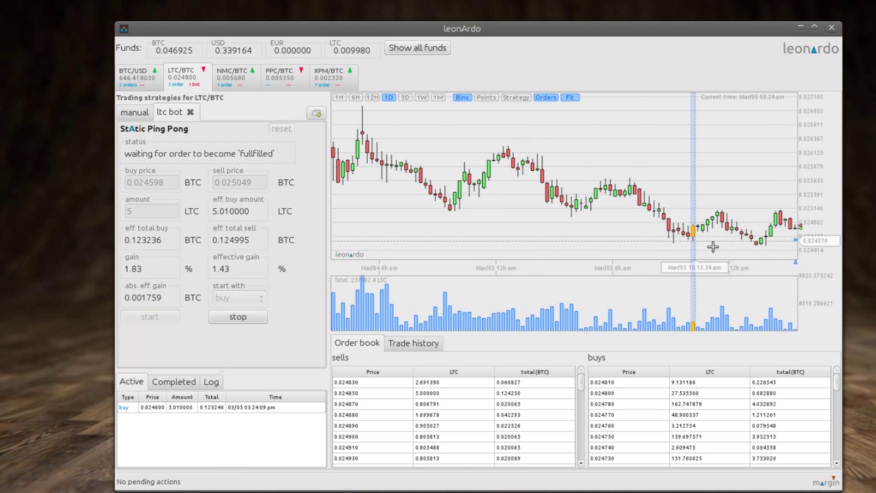
drag(773, 250, 747, 257)
mouse_move(785, 239)
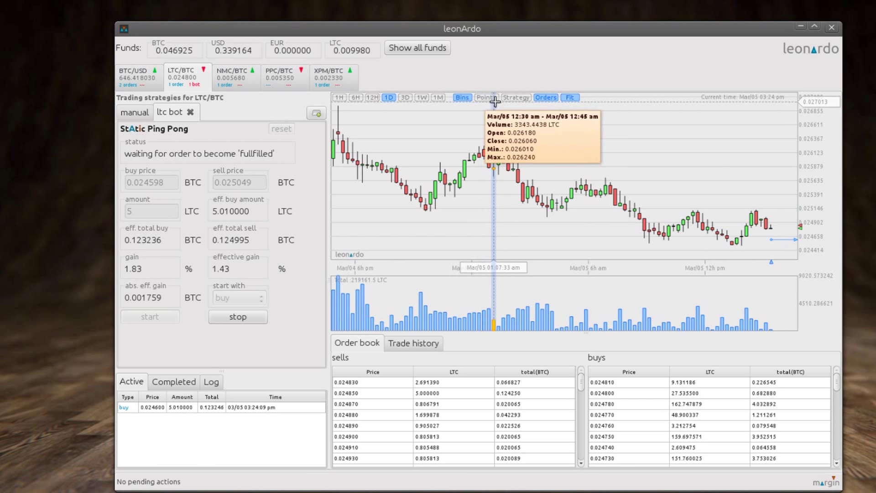
click(516, 98)
drag(491, 227, 608, 231)
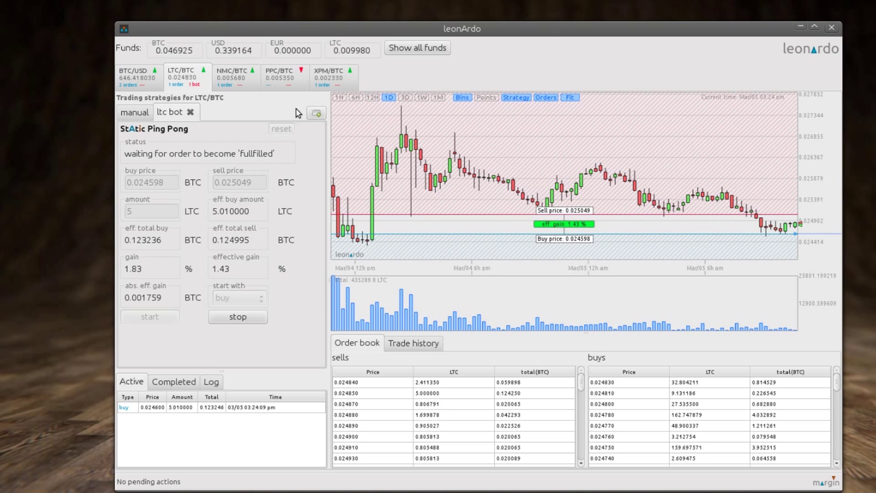
- On XPM/BTC, remove strategy-2 and cancel the 100 XPM sell order at 0.002600 on a 3D chart
click(335, 80)
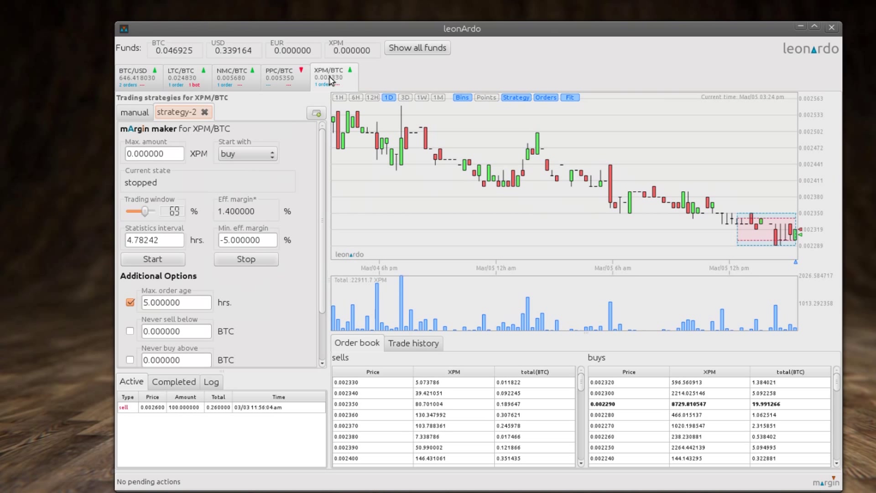
click(205, 112)
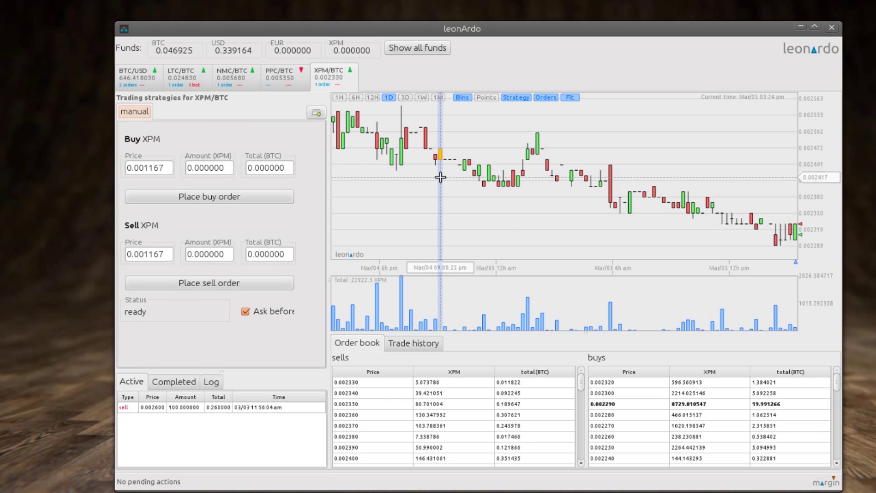
click(405, 97)
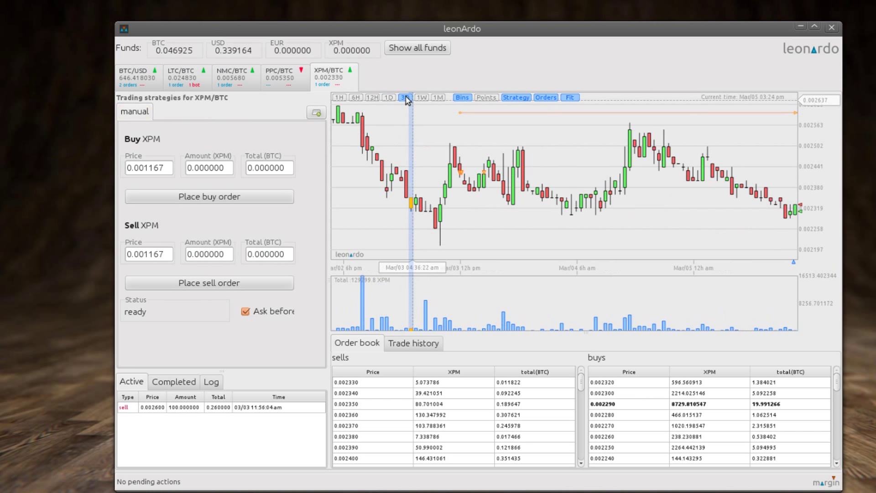
click(701, 111)
click(732, 120)
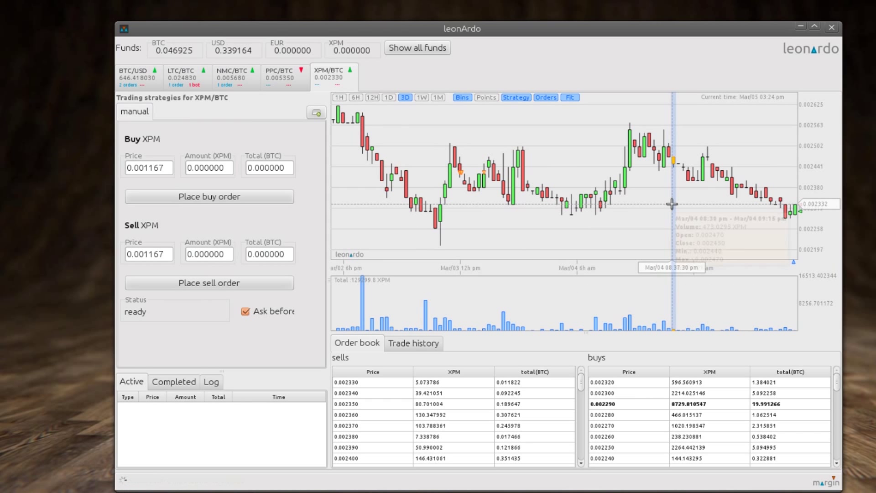
- Create a new mArgin maker strategy for XPM/BTC
click(316, 113)
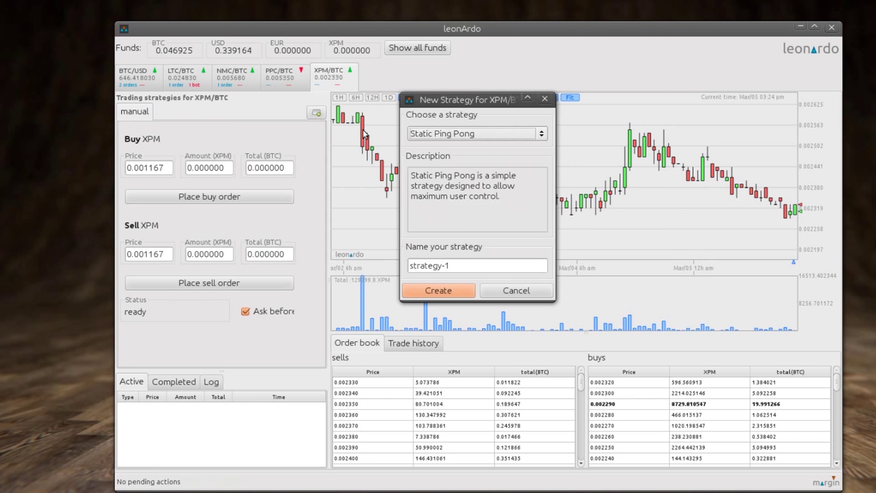
scroll(439, 137, down, 1)
click(445, 288)
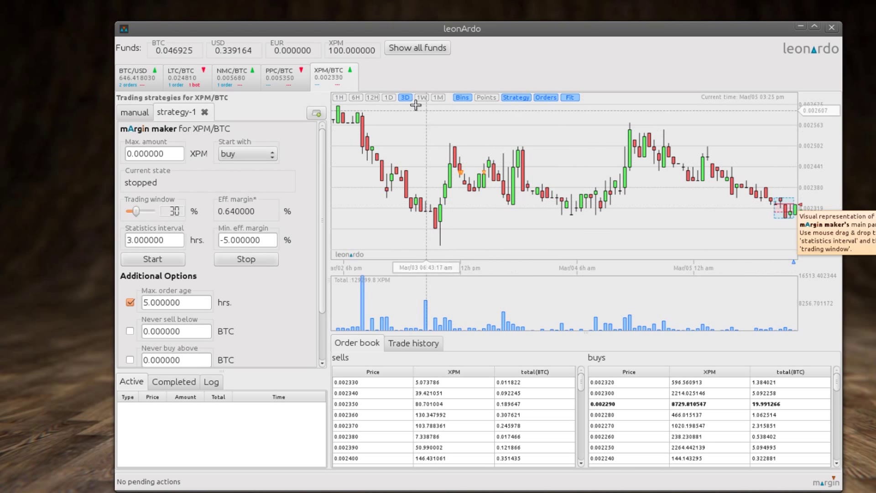
- On the 12H chart, resize the strategy box to a 5.33404-hour interval and 57% trading window
click(372, 98)
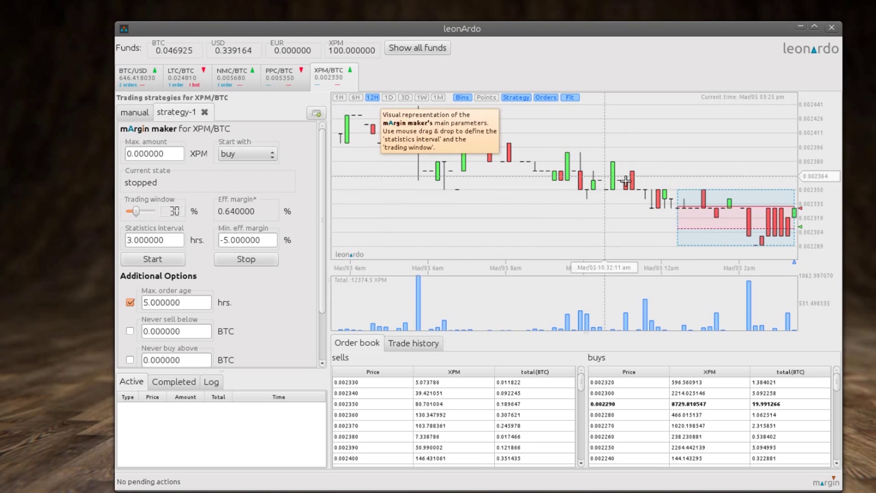
drag(680, 202, 504, 158)
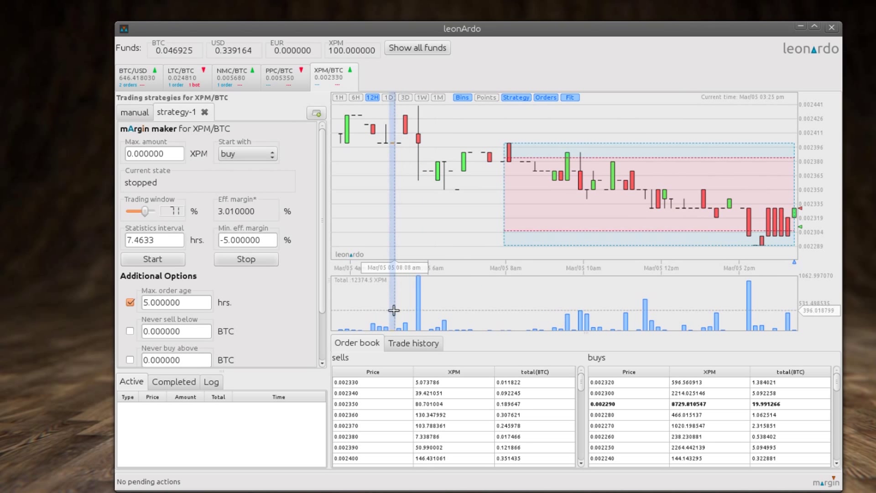
drag(516, 158, 588, 184)
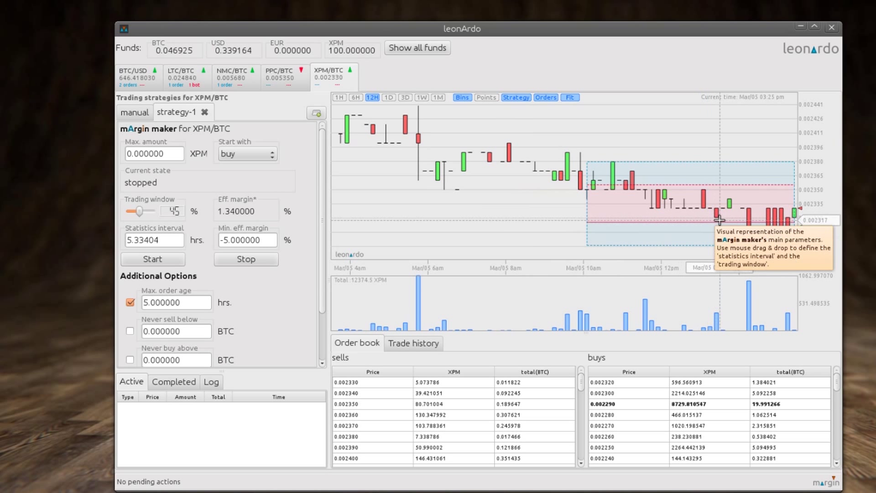
drag(684, 223, 685, 226)
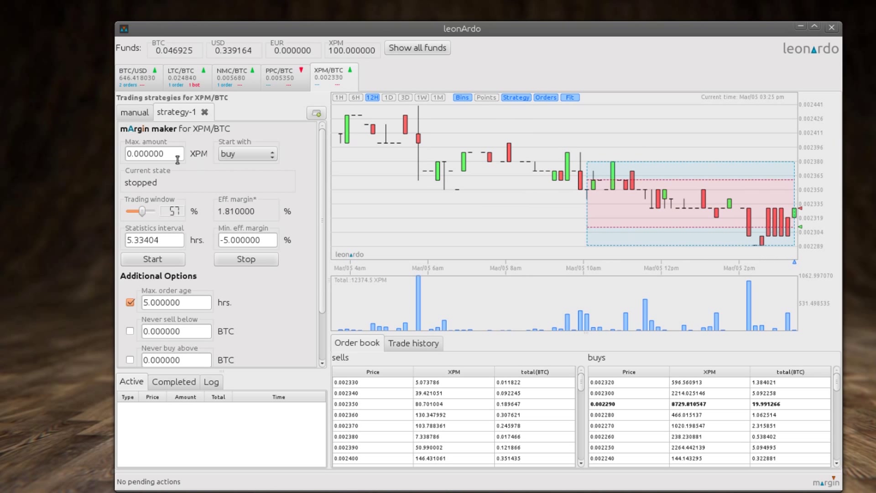
- Set the max amount to 100 XPM, start with sell, and launch the mArgin maker bot
click(354, 53)
scroll(248, 154, down, 1)
drag(320, 242, 322, 290)
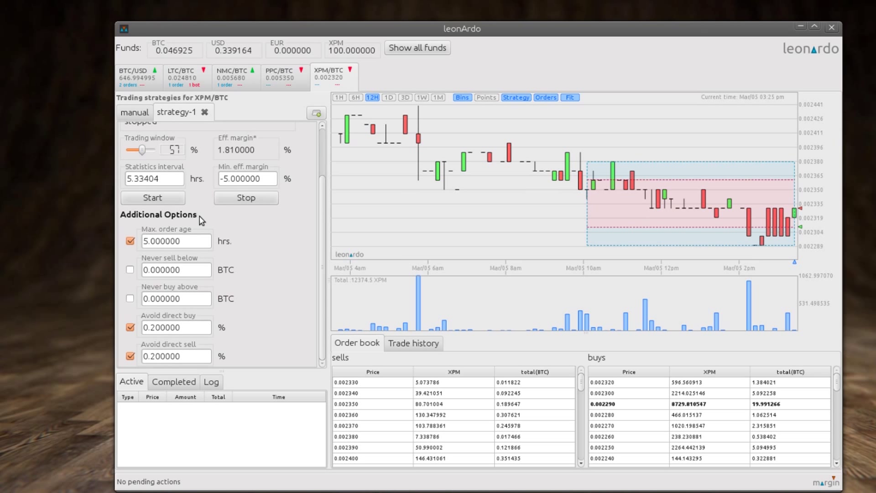
drag(323, 201, 320, 155)
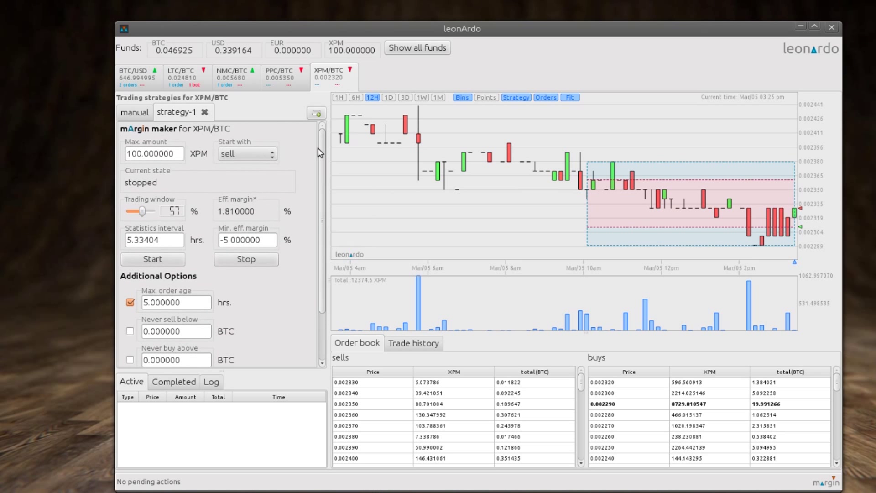
click(156, 260)
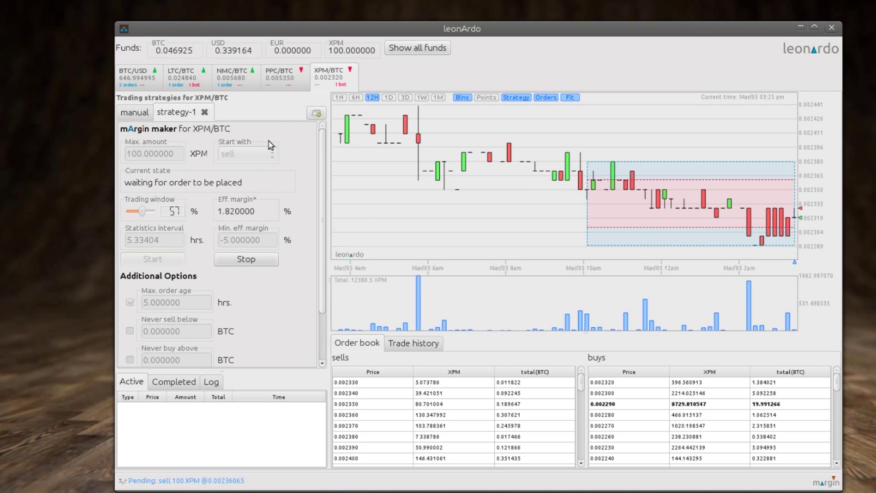
- Toggle the strategy overlay off and on to view the 0.002360 sell order
mouse_move(273, 190)
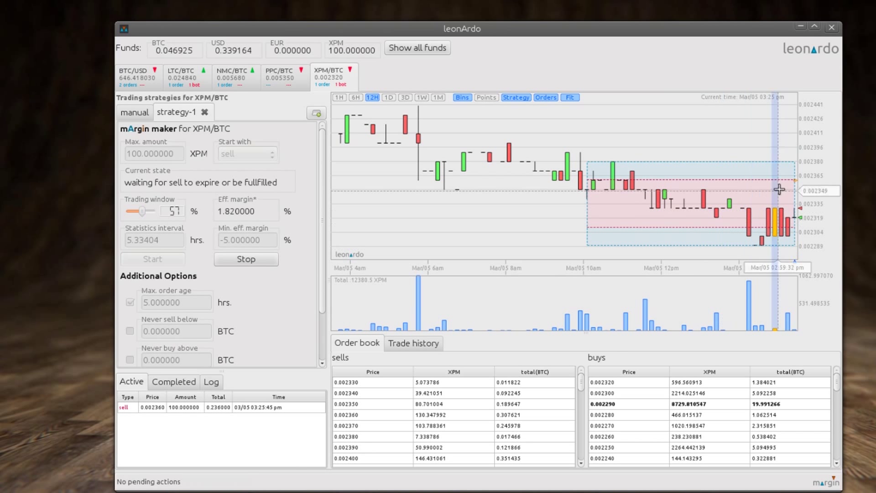
mouse_move(792, 181)
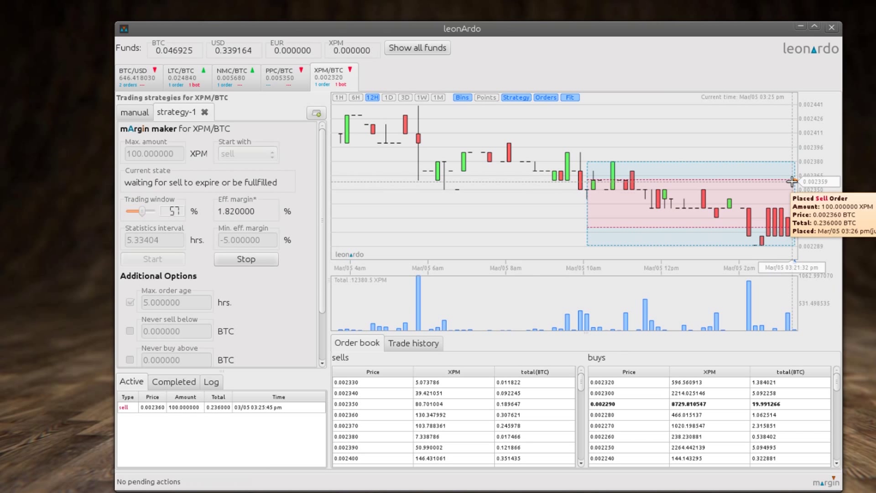
click(516, 98)
mouse_move(761, 174)
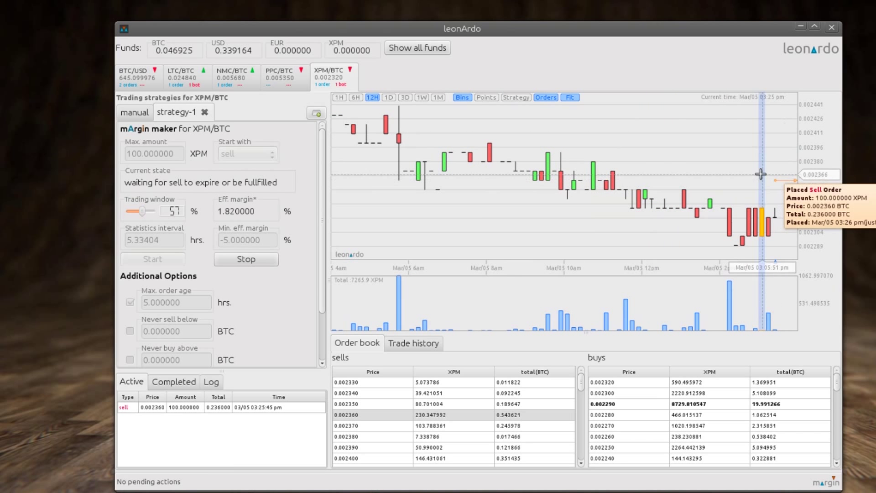
click(507, 98)
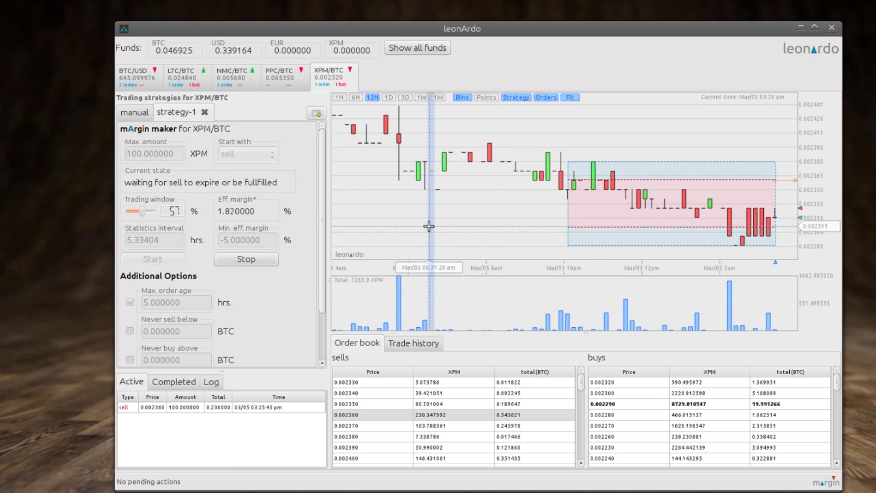
- Switch to the PPC/BTC market on a one-day chart
drag(429, 227, 452, 226)
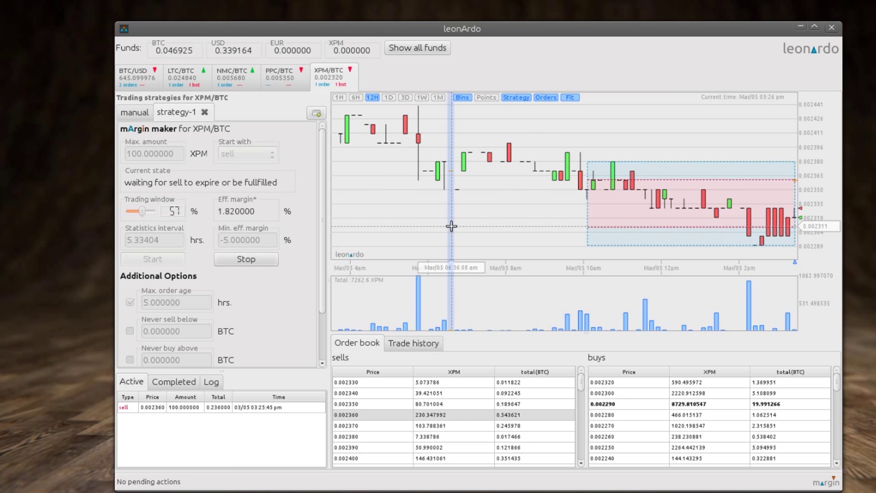
click(266, 79)
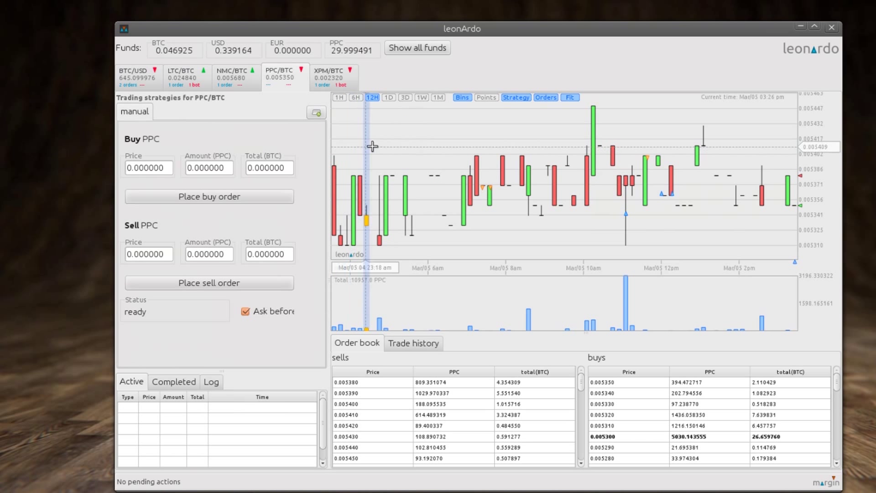
click(388, 98)
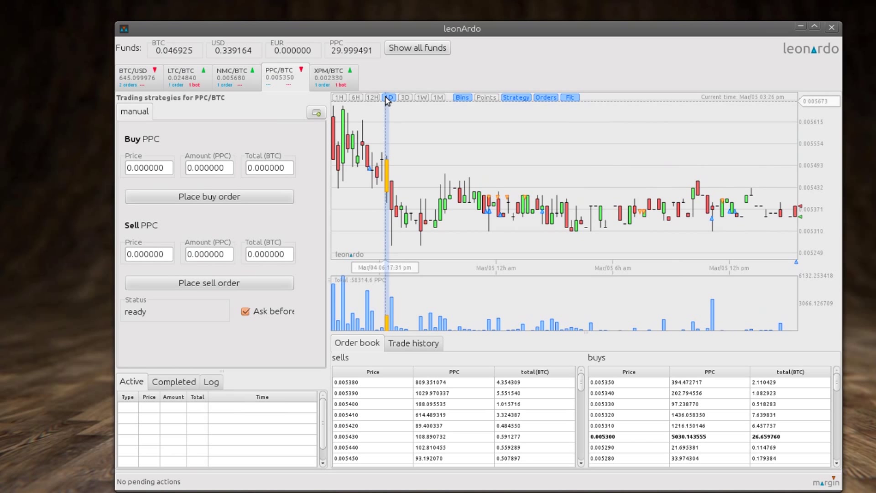
- Hide the candlesticks and pan across the chart to review past bot trade markers
mouse_move(509, 198)
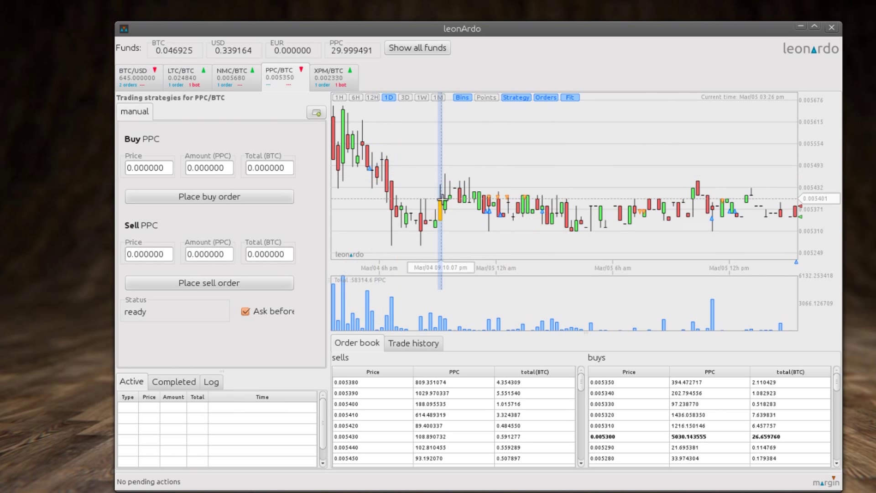
mouse_move(501, 216)
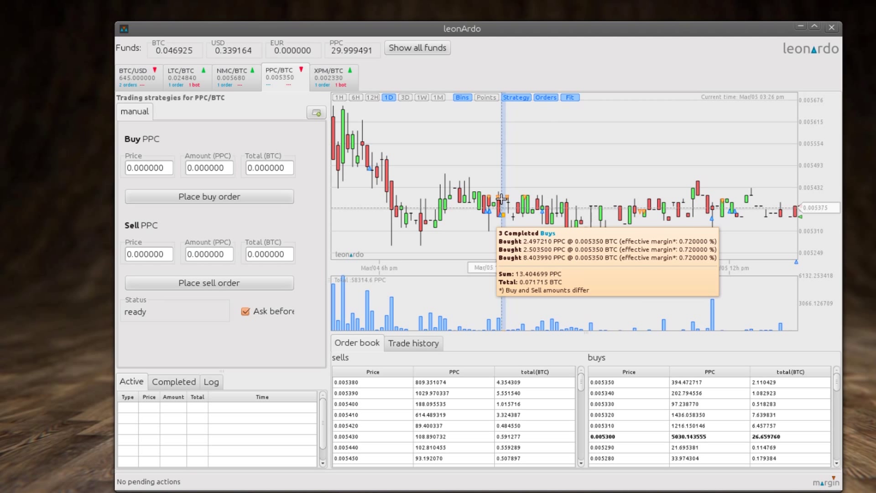
drag(481, 146, 556, 148)
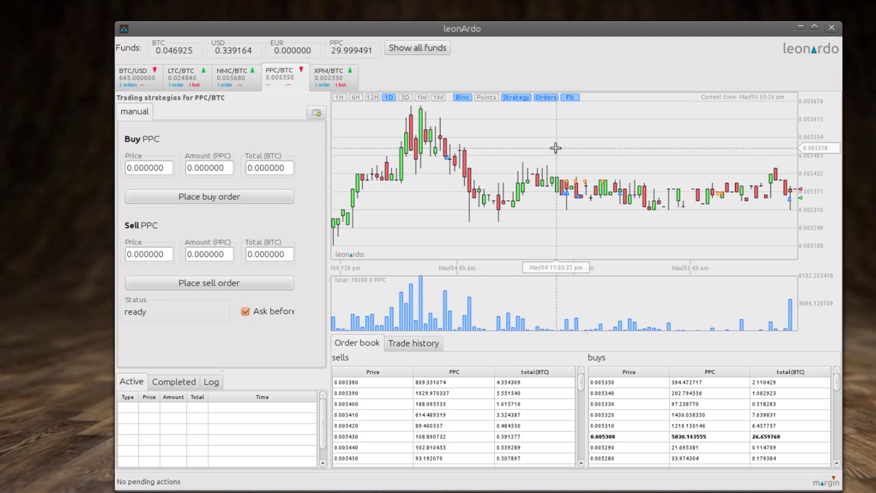
click(463, 98)
drag(464, 229, 540, 231)
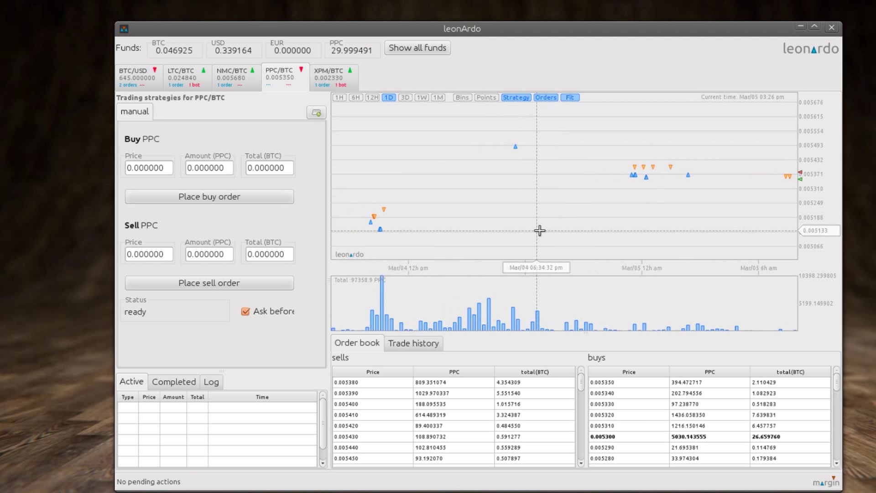
mouse_move(395, 232)
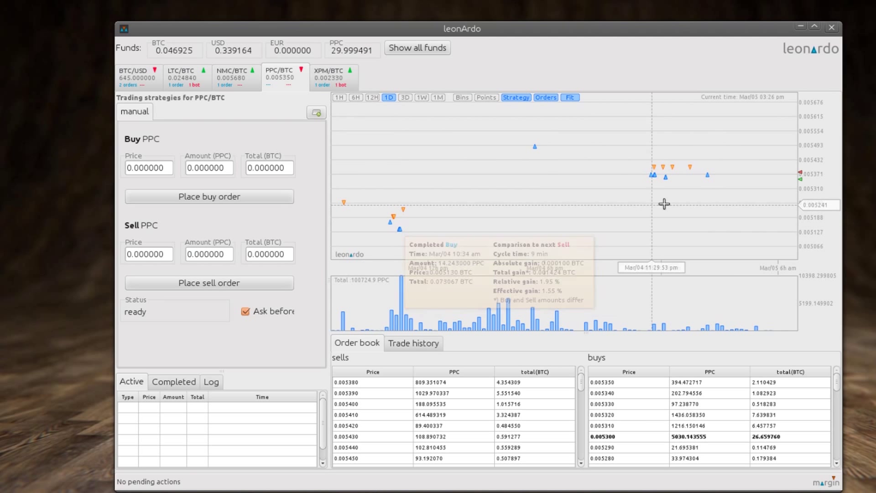
drag(701, 205, 537, 215)
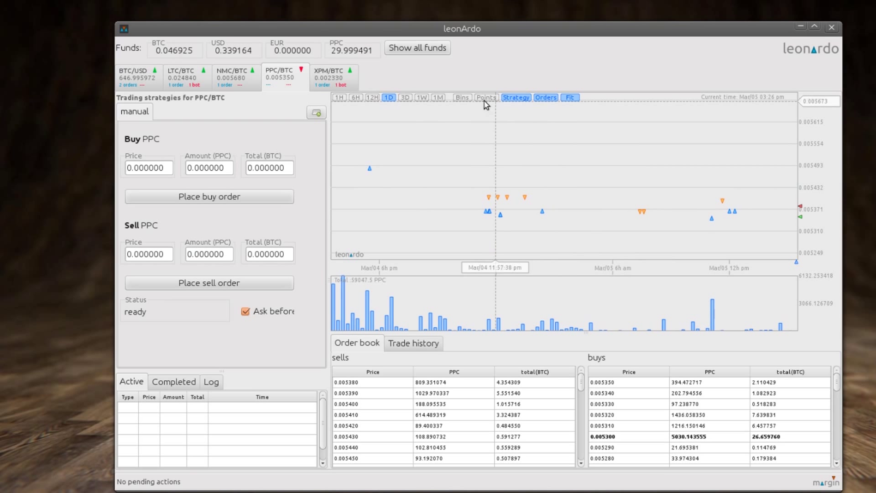
- Turn the Bins candlesticks back on and inspect the buy and sell trade markers' details
click(462, 98)
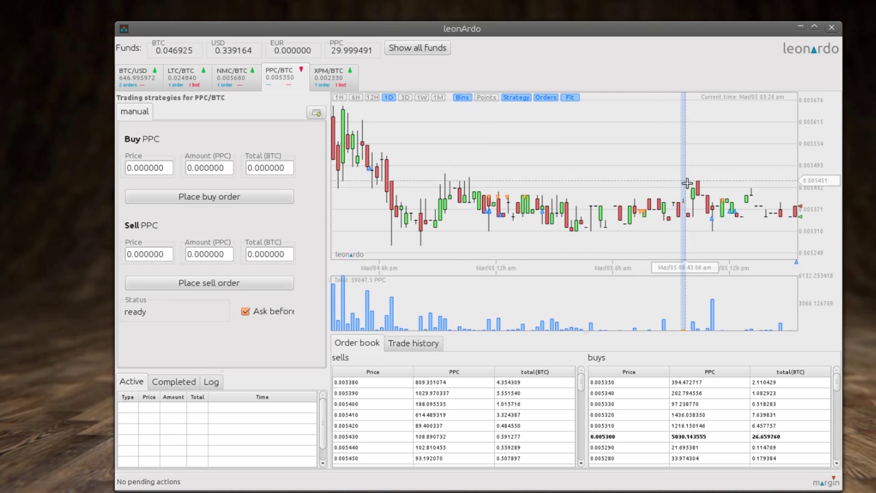
mouse_move(712, 218)
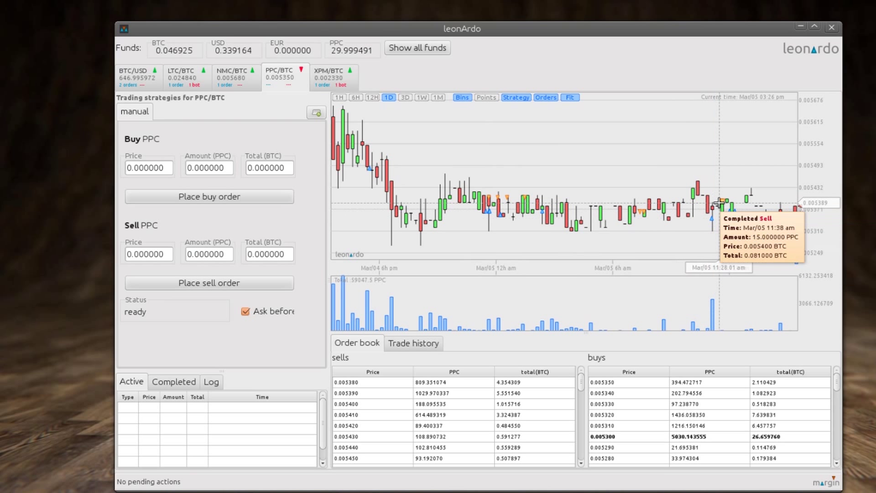
mouse_move(720, 203)
mouse_move(504, 168)
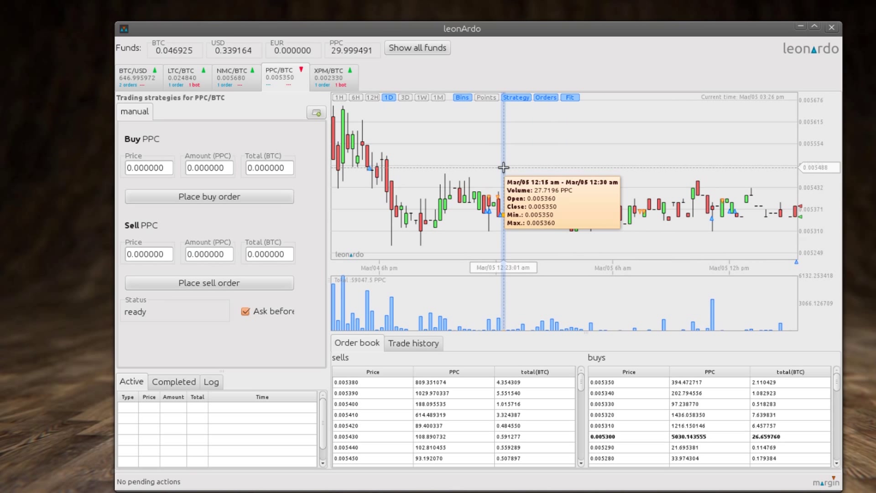